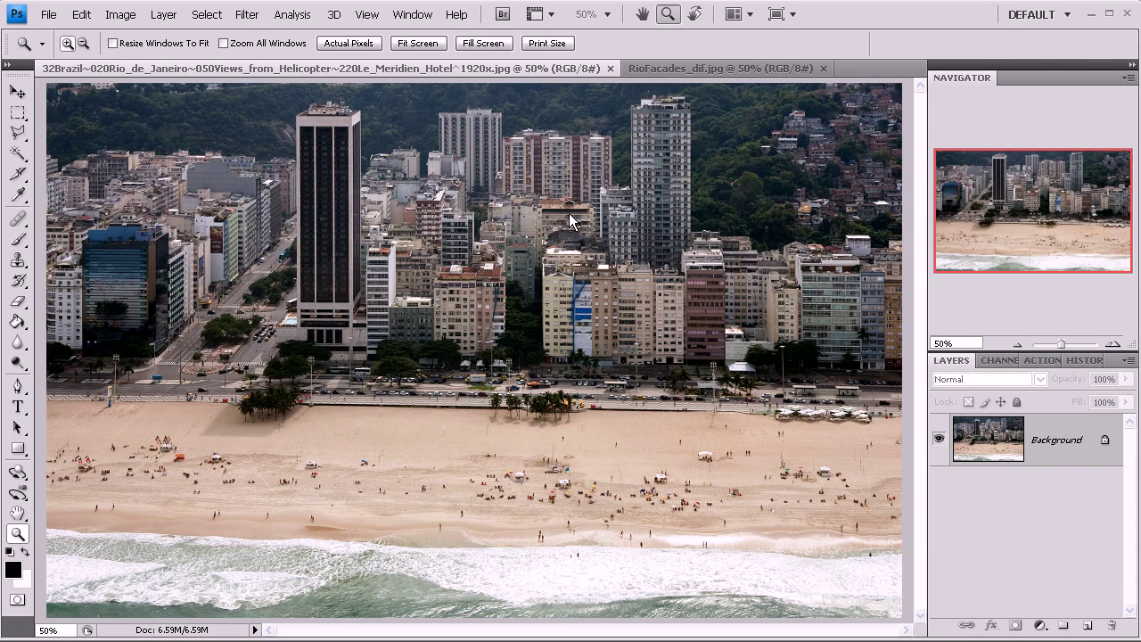
# Examine the joined building facades in RioFacades_dif.jpg, and return to the helicopter beach photo
pyautogui.click(655, 70)
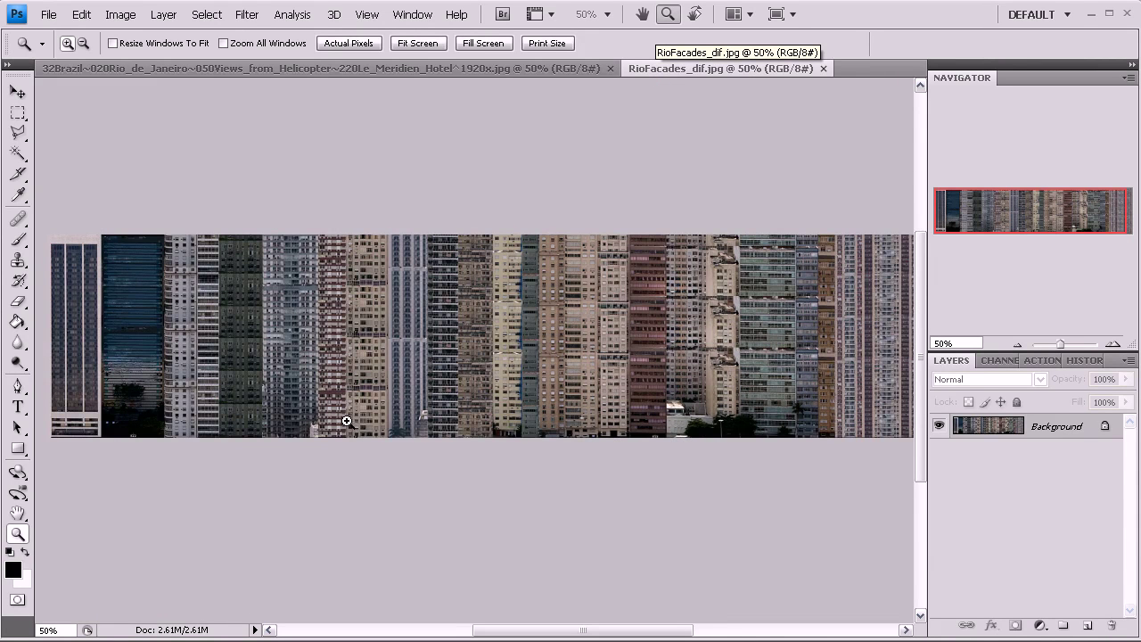
pyautogui.moveTo(347, 421); pyautogui.dragTo(753, 509)
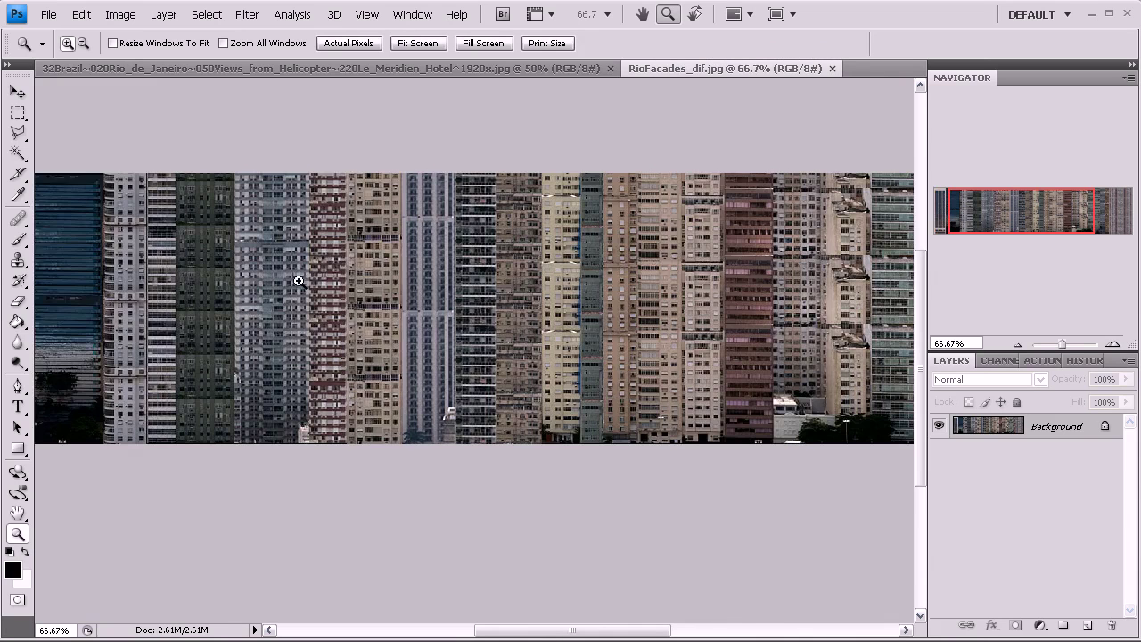
pyautogui.click(286, 321)
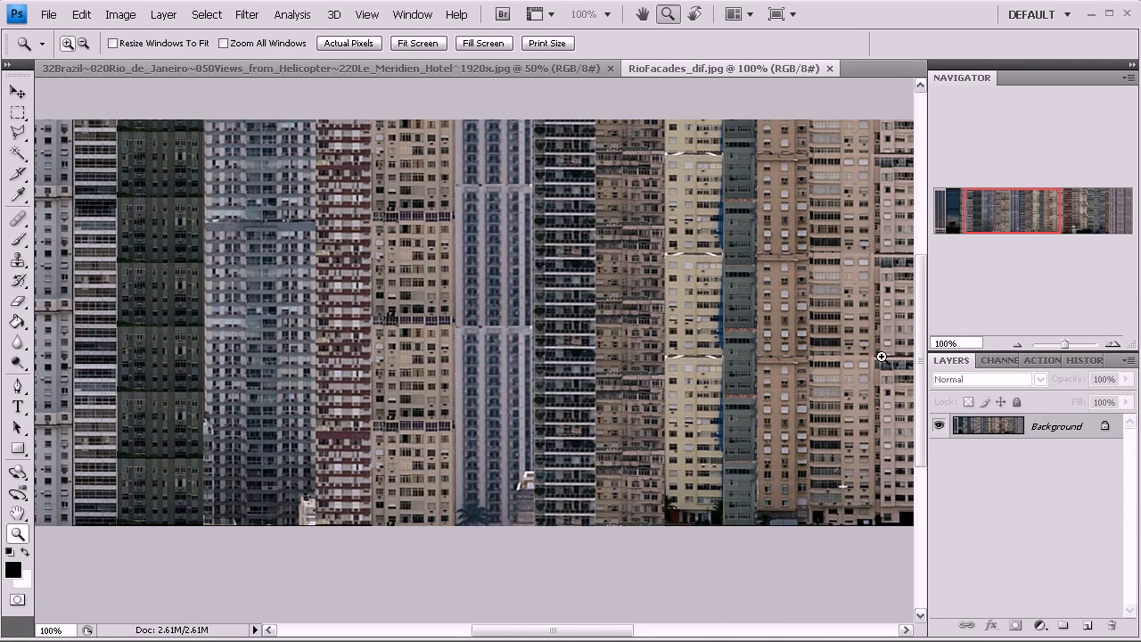
pyautogui.moveTo(999, 220); pyautogui.dragTo(1093, 216)
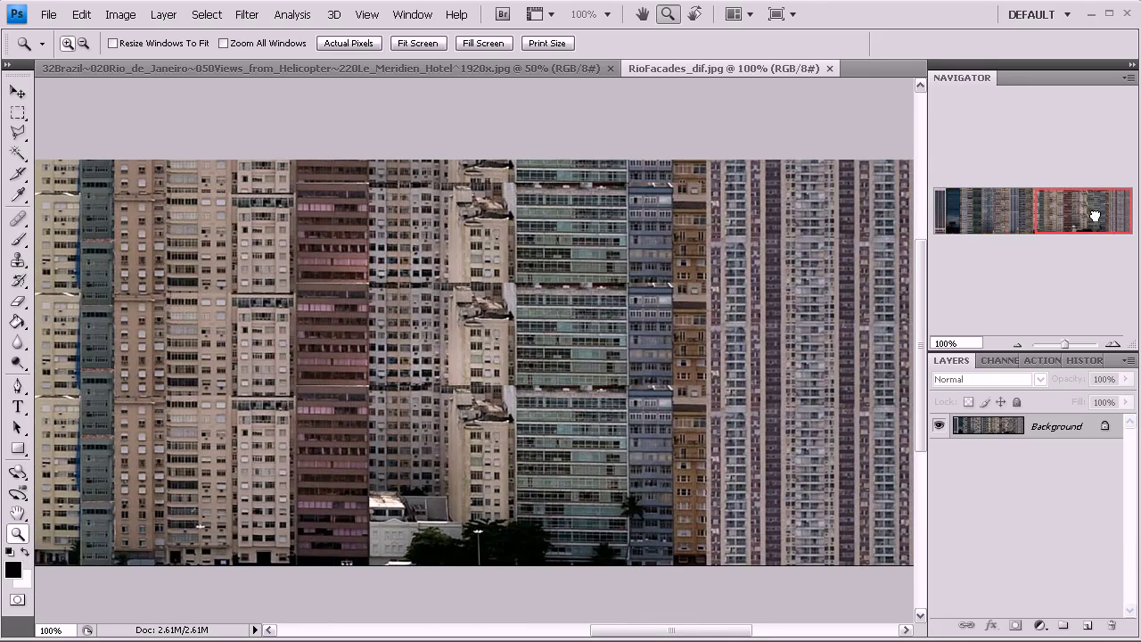
pyautogui.click(1019, 343)
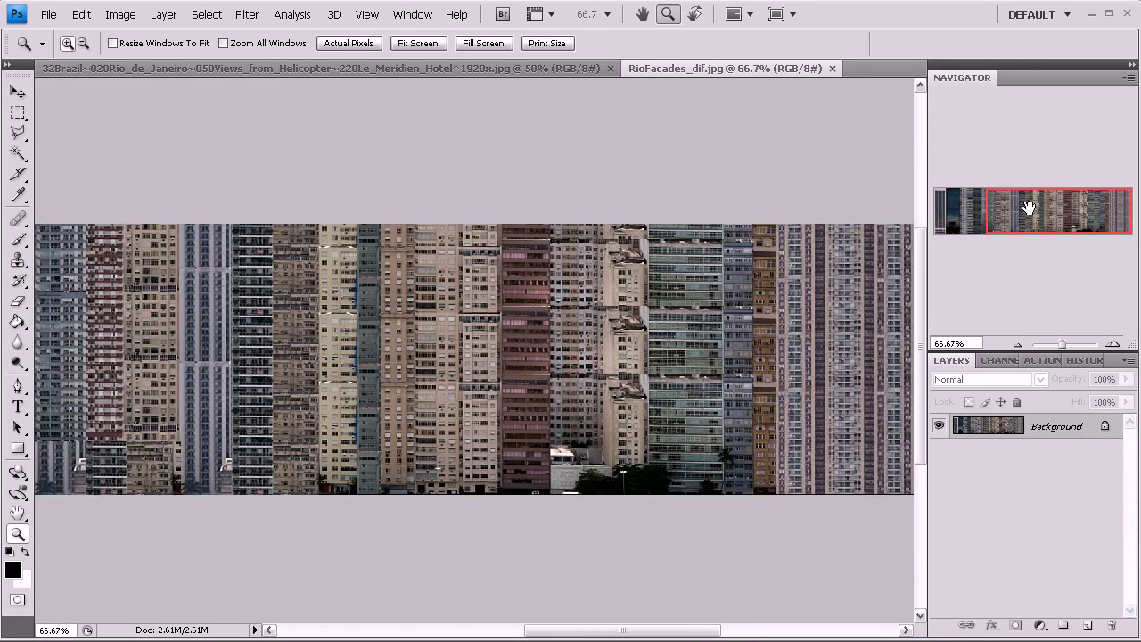
pyautogui.moveTo(1029, 208); pyautogui.dragTo(1024, 207)
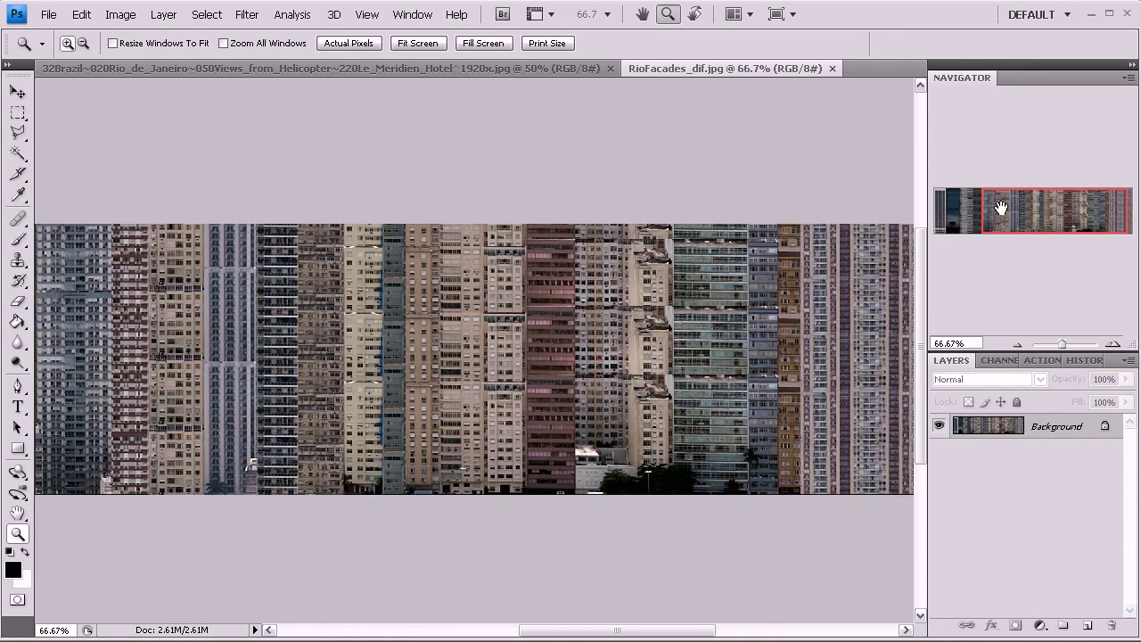
pyautogui.click(1018, 344)
pyautogui.click(936, 216)
pyautogui.moveTo(936, 216); pyautogui.dragTo(988, 211)
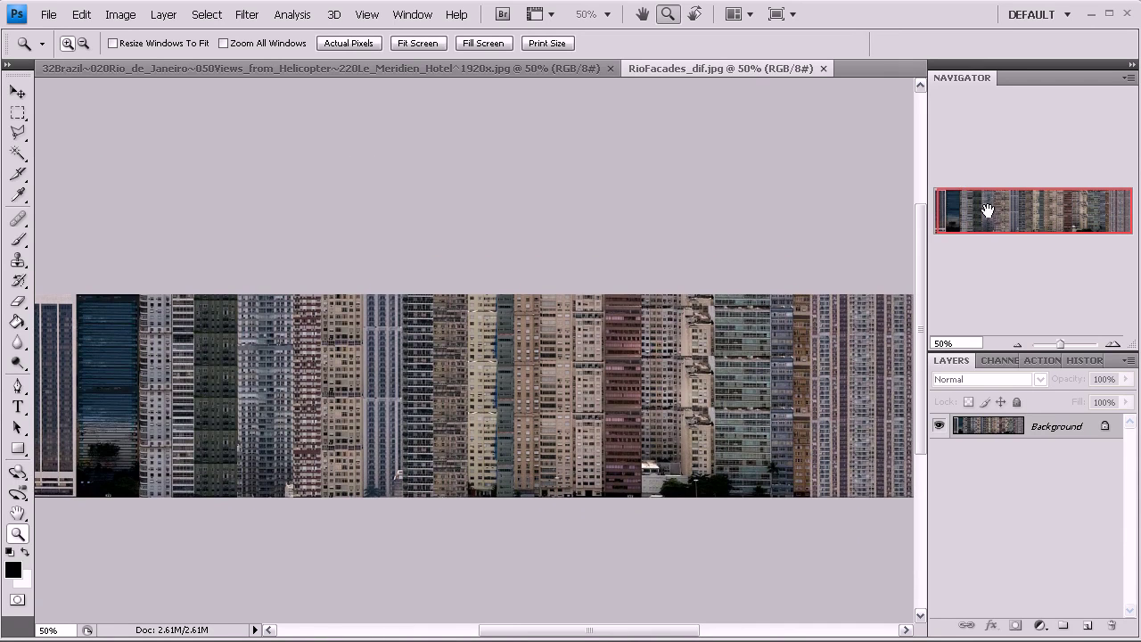
pyautogui.click(454, 69)
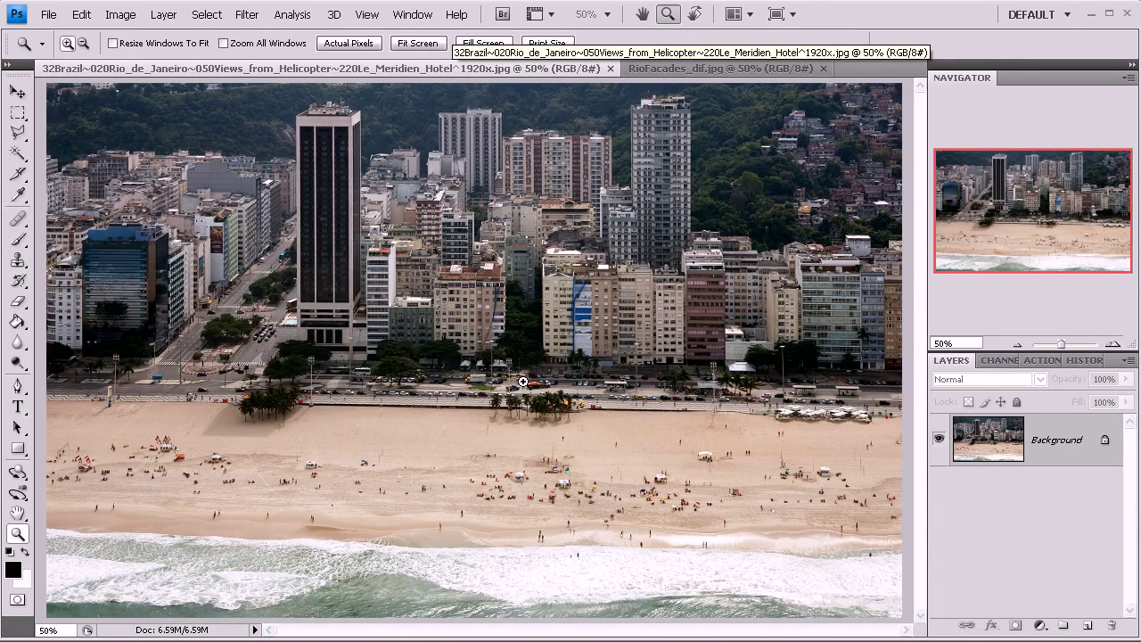
pyautogui.click(1017, 344)
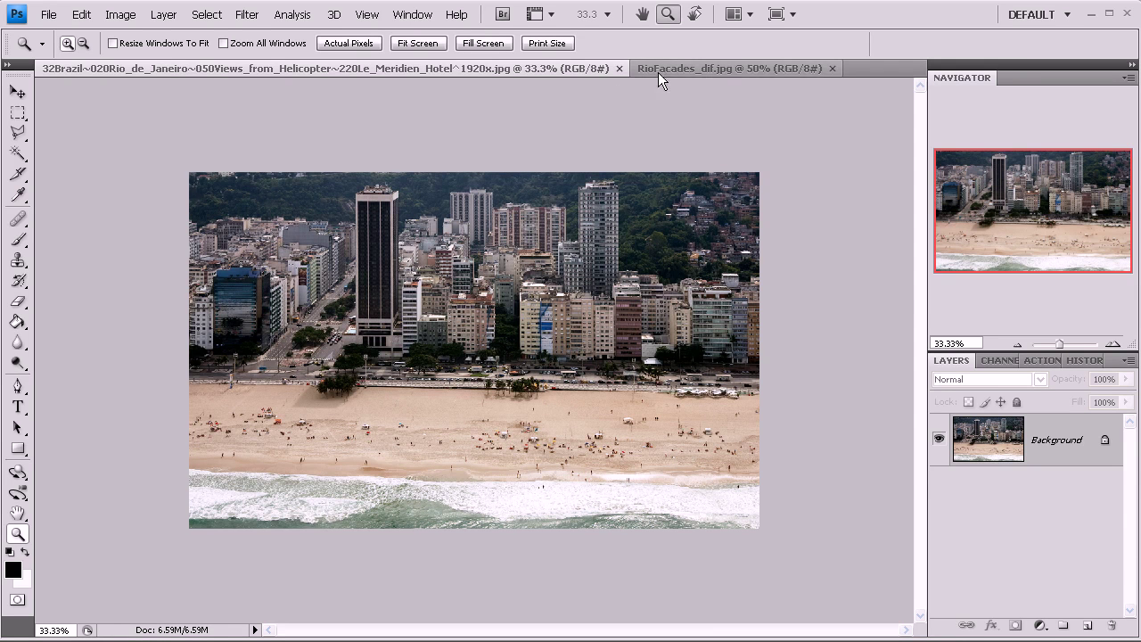
# Create a new white RGB document 2000 pixels wide and 500 pixels high at 72 pixels/inch
pyautogui.click(49, 14)
pyautogui.click(52, 31)
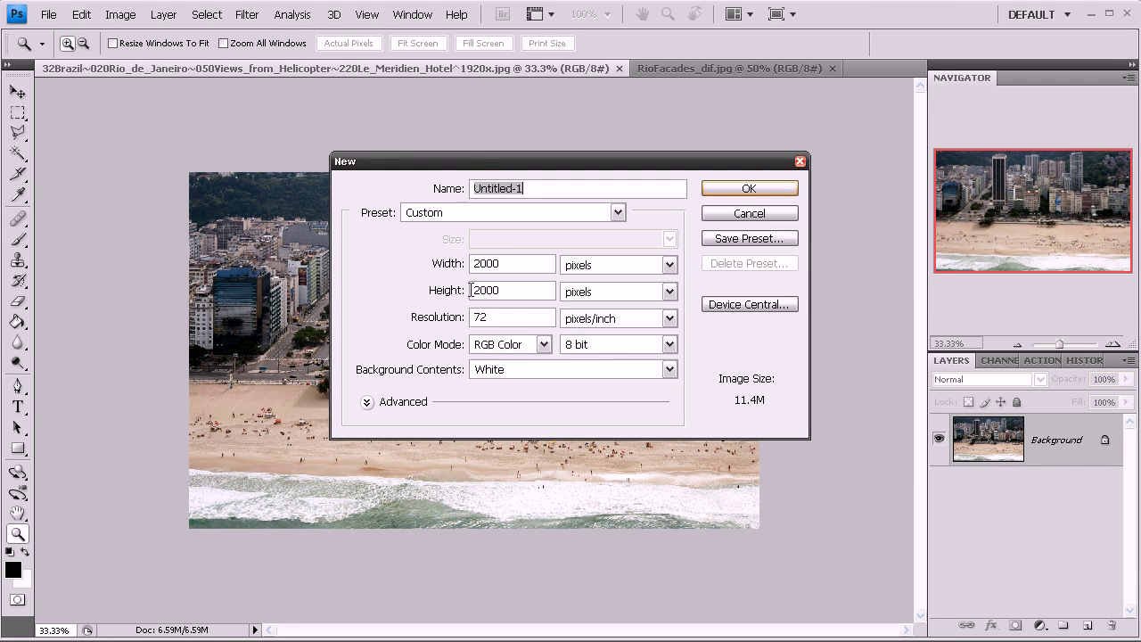
pyautogui.doubleClick(508, 263)
pyautogui.doubleClick(519, 290)
pyautogui.write('500')
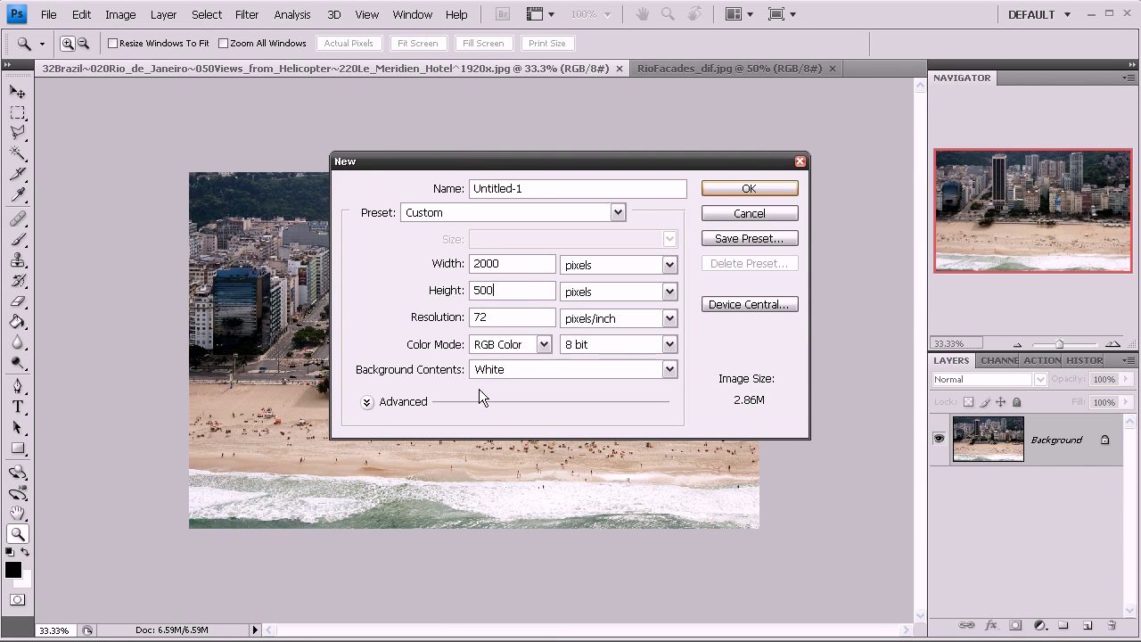
pyautogui.click(749, 188)
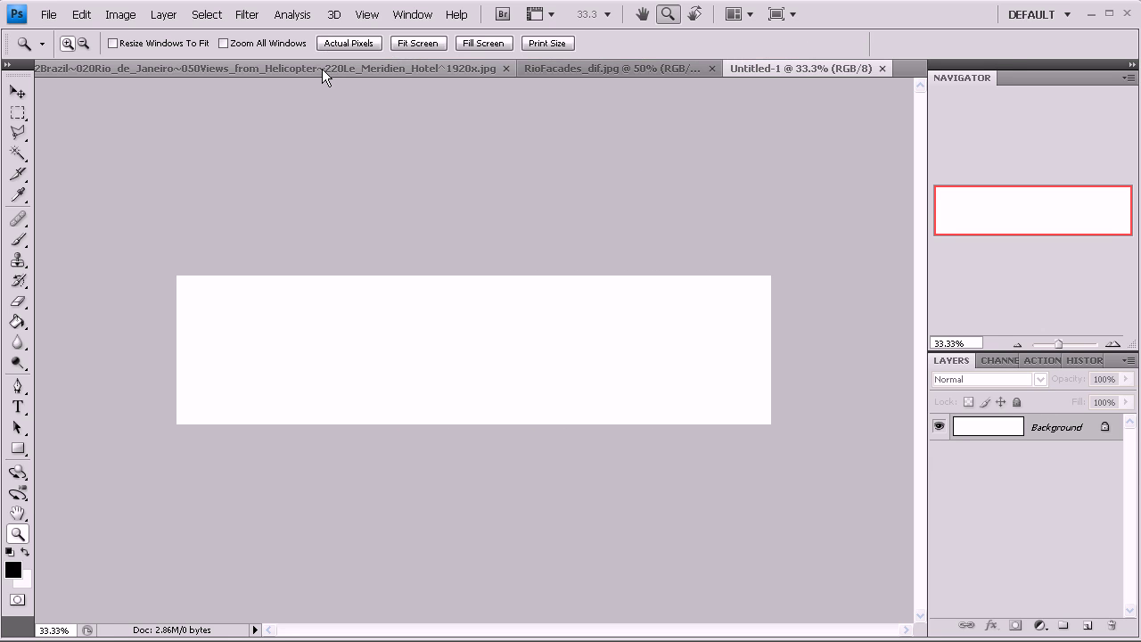
# In the helicopter photo, select the blue glass building's front facade with a rectangular selection and copy it to a new layer
pyautogui.click(367, 69)
pyautogui.click(479, 358)
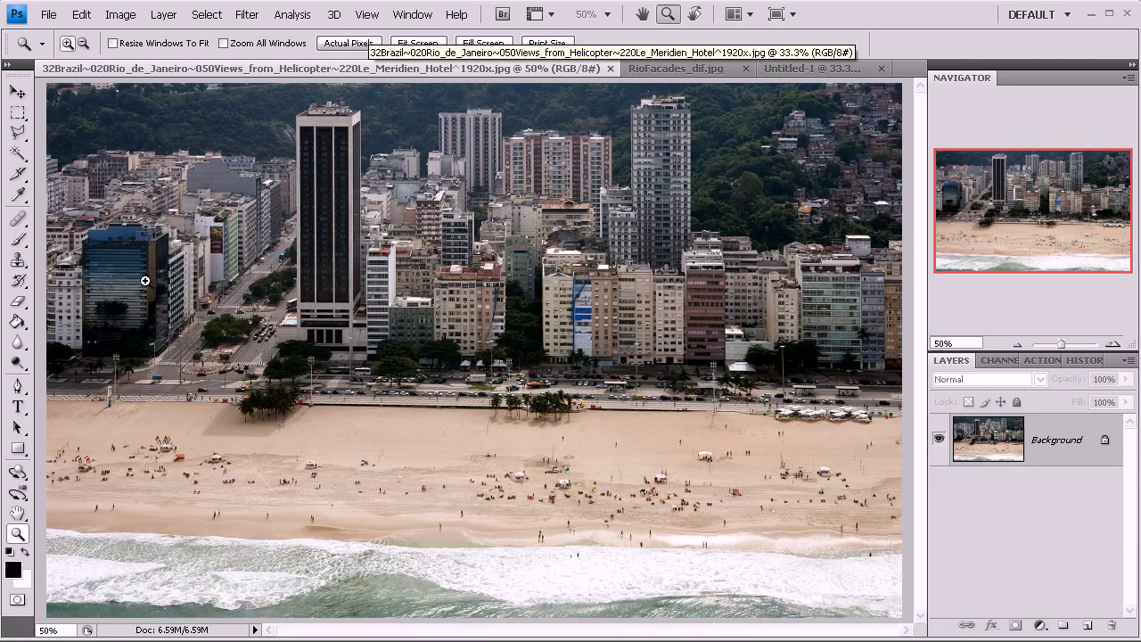
pyautogui.click(145, 281)
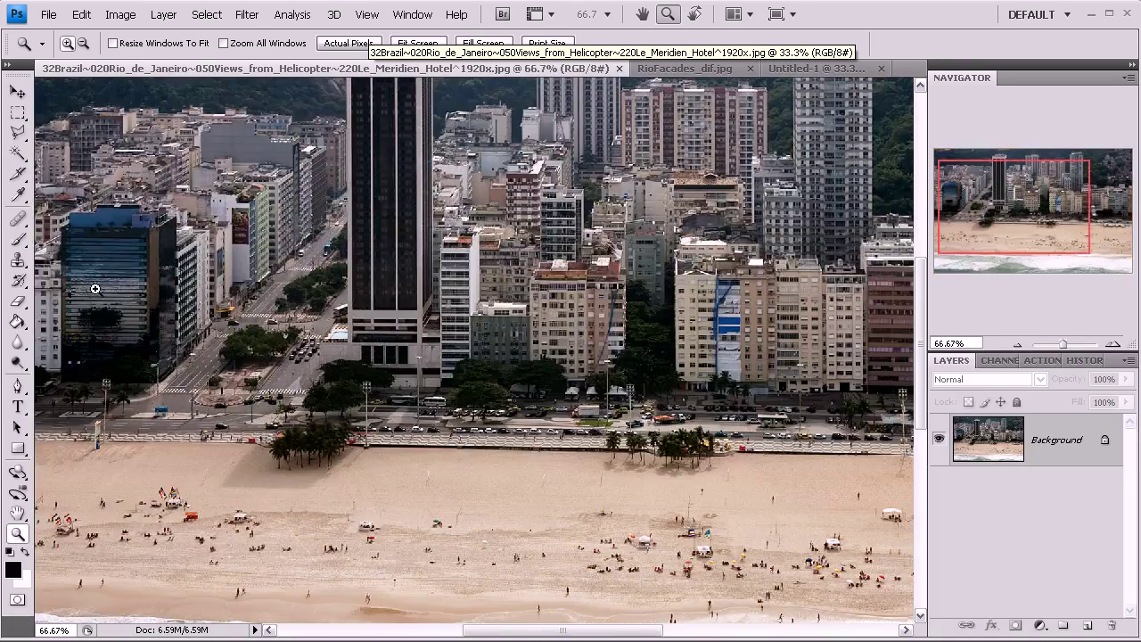
pyautogui.click(96, 288)
pyautogui.click(97, 303)
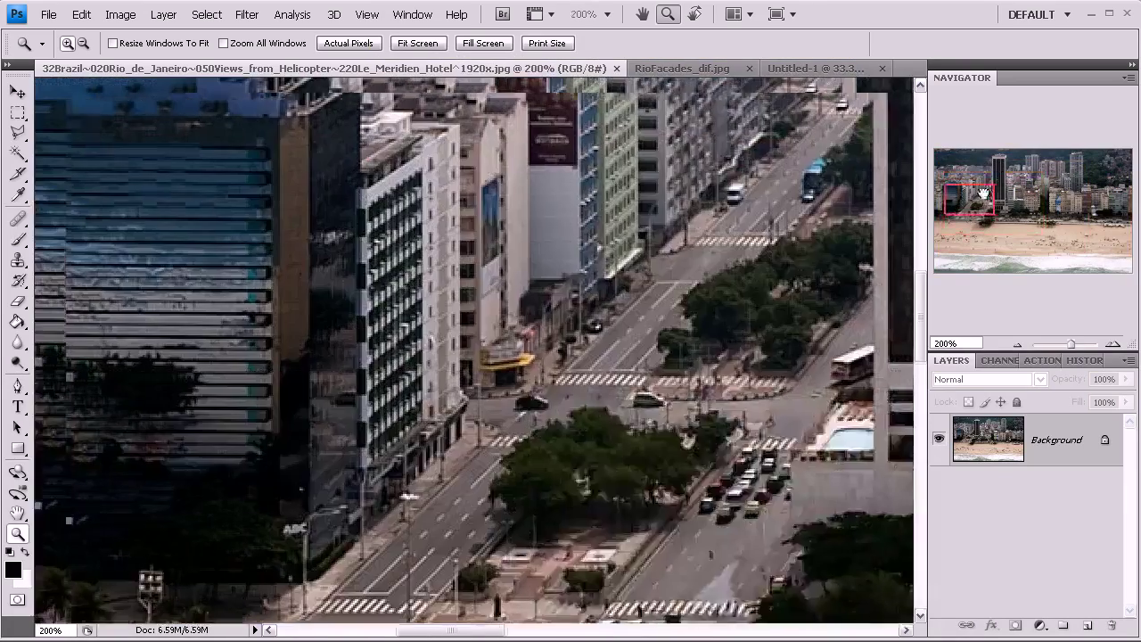
pyautogui.moveTo(960, 198); pyautogui.dragTo(951, 199)
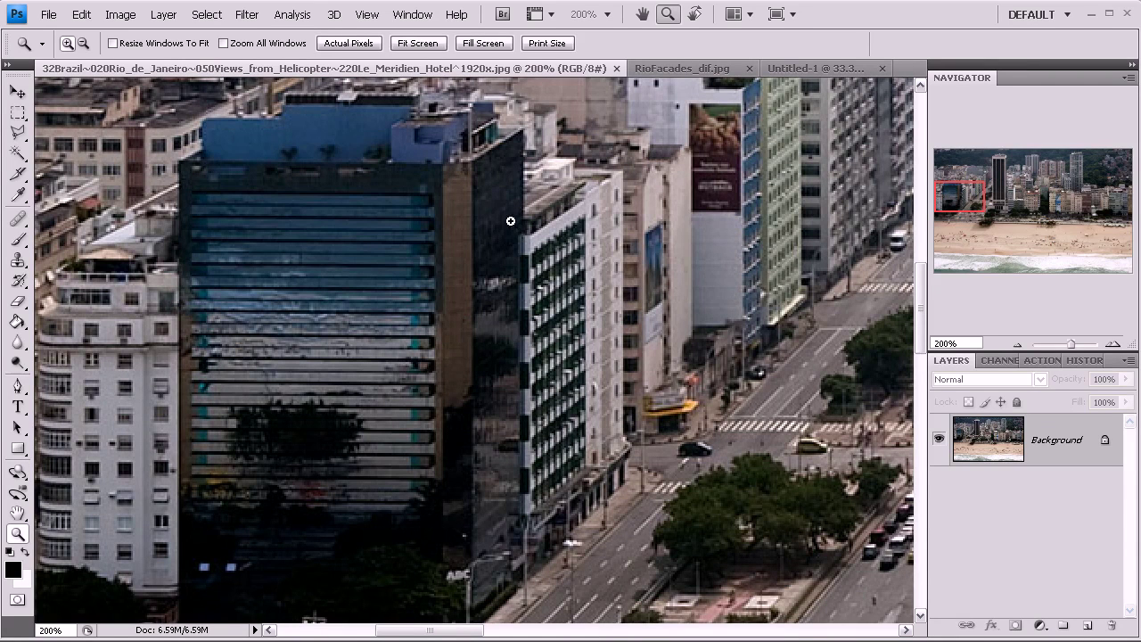
pyautogui.click(18, 113)
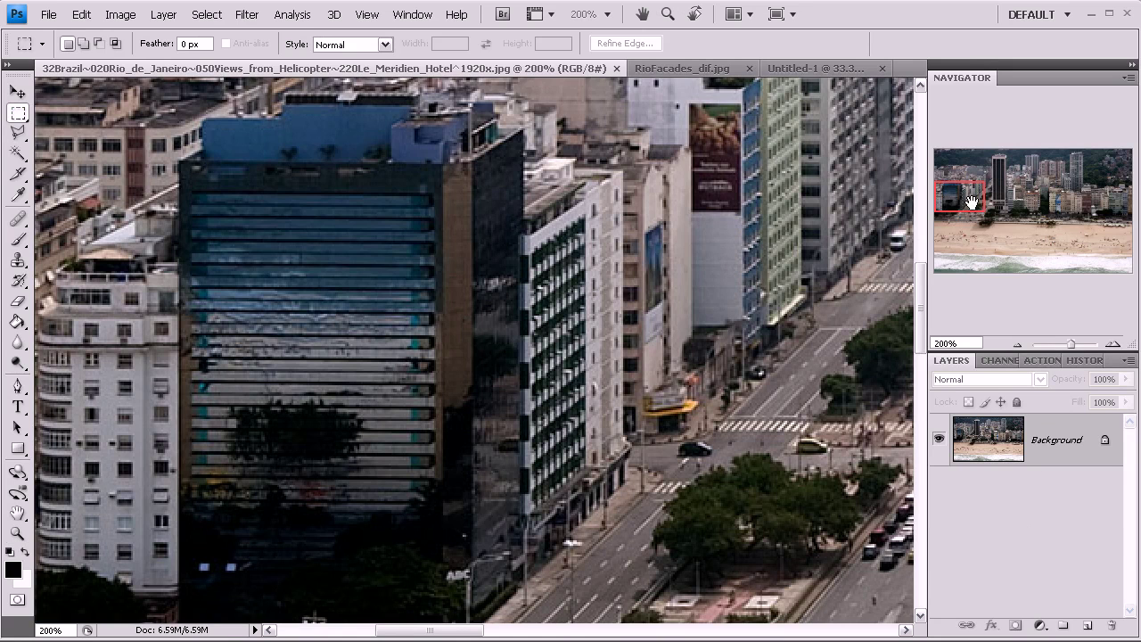
pyautogui.moveTo(968, 200); pyautogui.dragTo(967, 203)
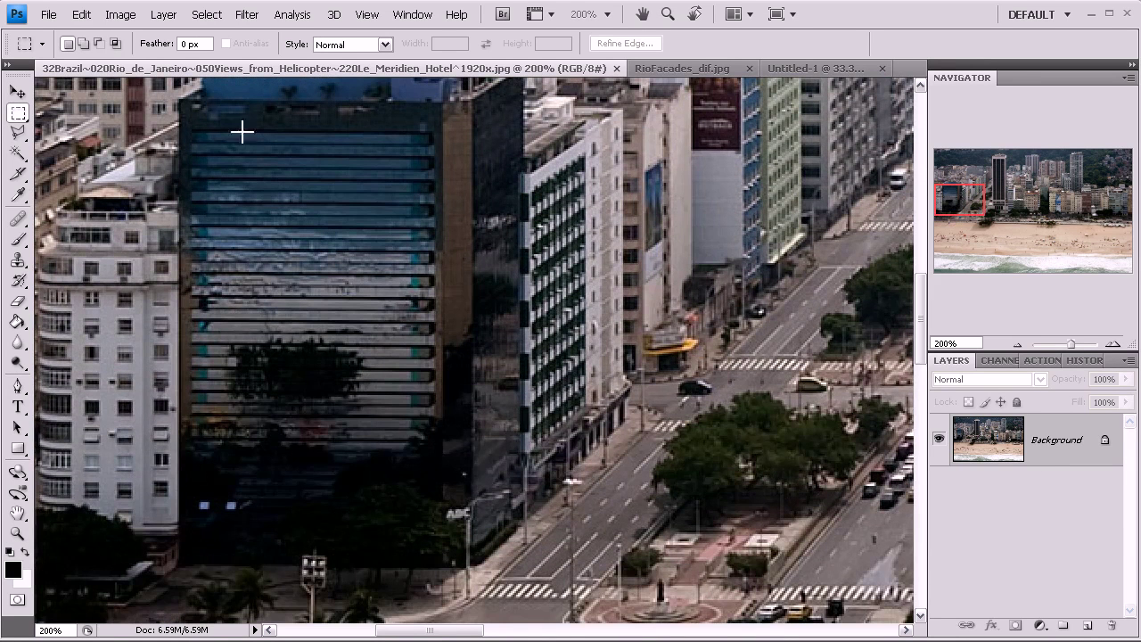
pyautogui.moveTo(182, 106); pyautogui.dragTo(442, 555)
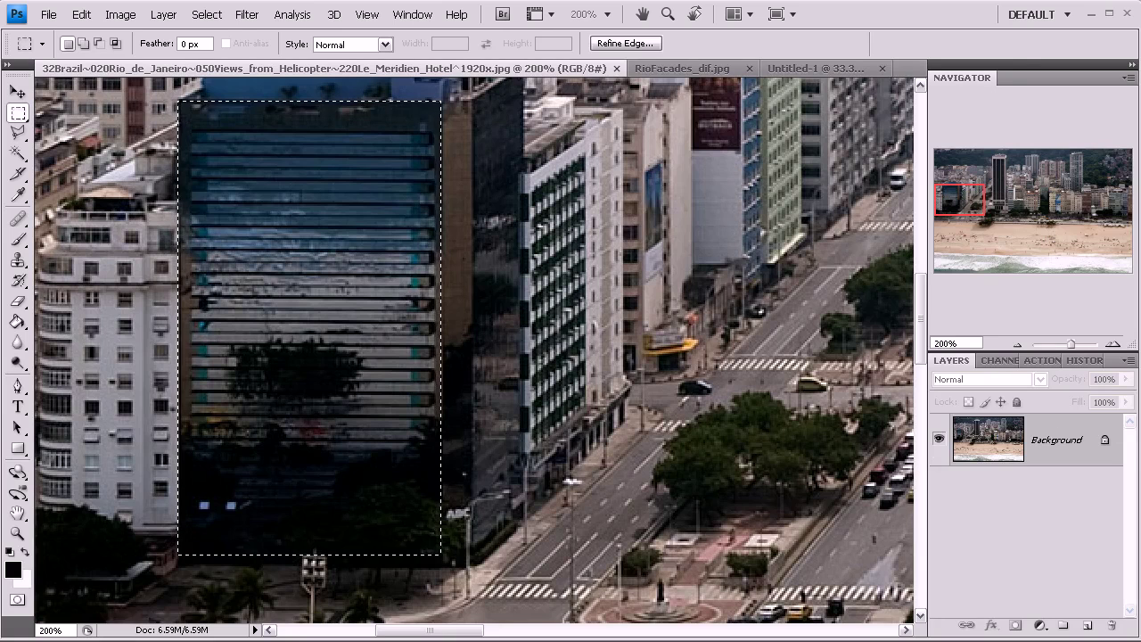
pyautogui.hotkey('ctrl', 'j')
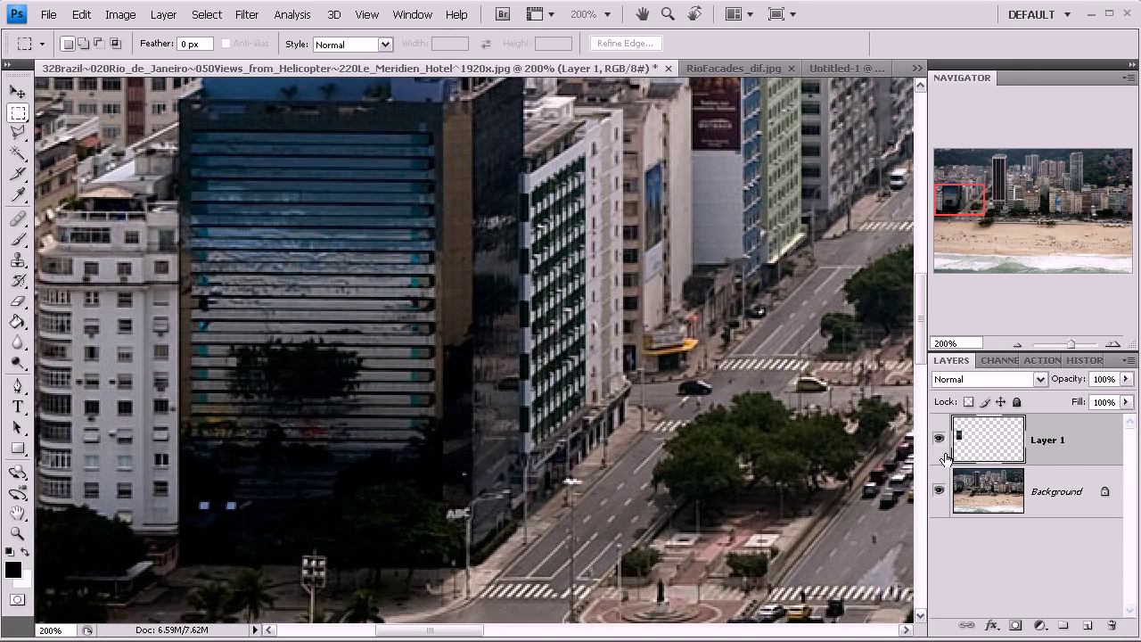
# Select the tall dark tower's front facade on the Background layer and copy it to a new layer
pyautogui.click(1052, 483)
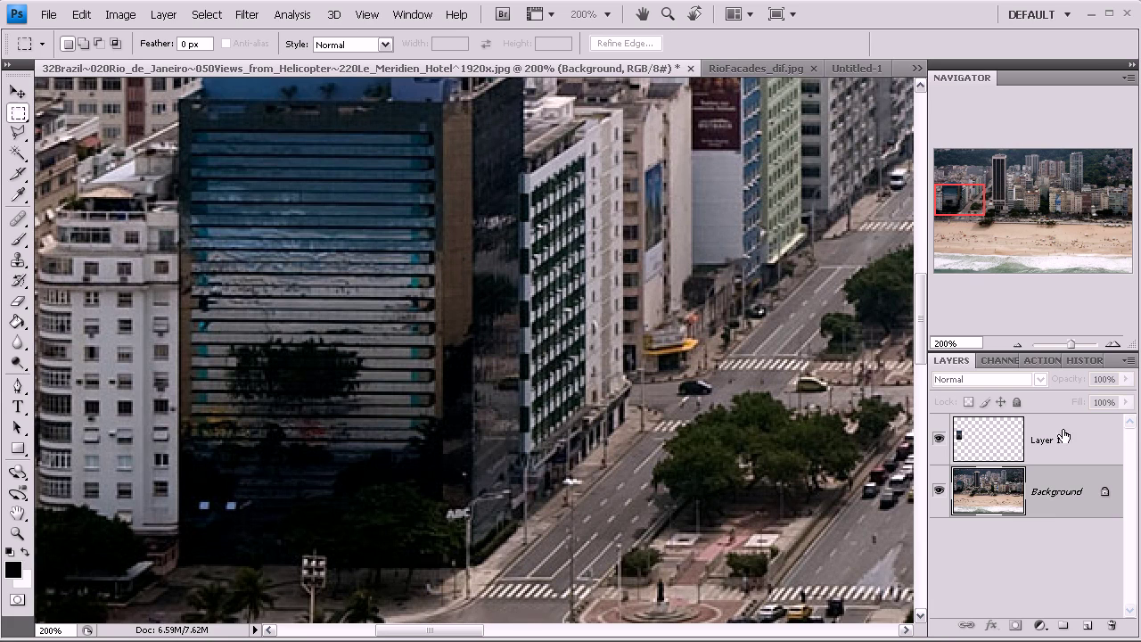
pyautogui.moveTo(952, 197); pyautogui.dragTo(999, 196)
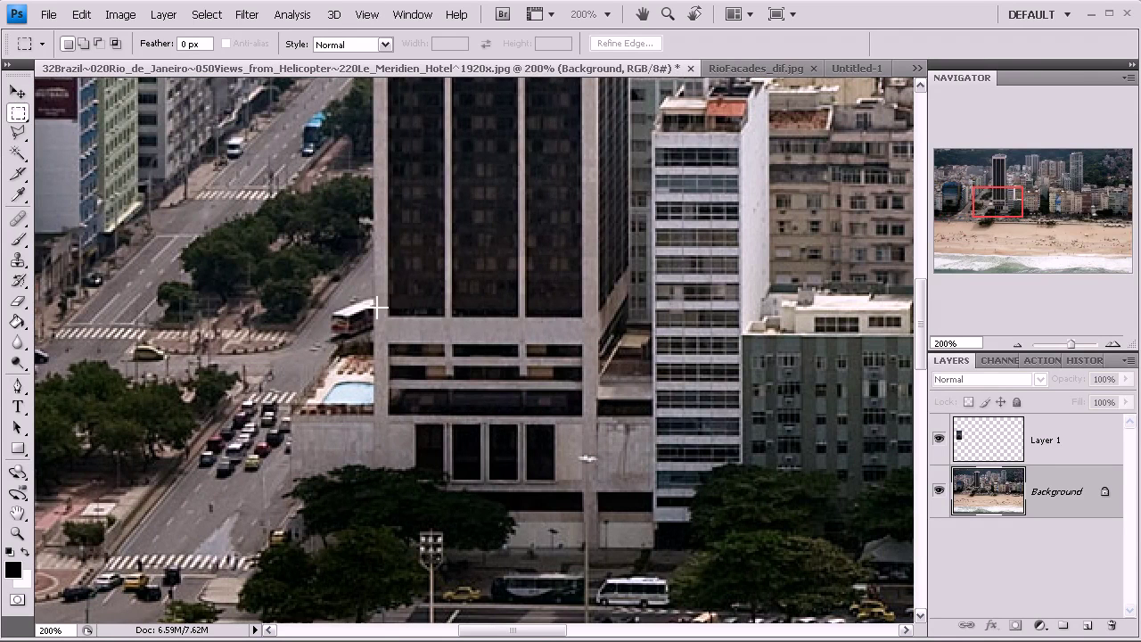
pyautogui.scroll(10, 592, 211)
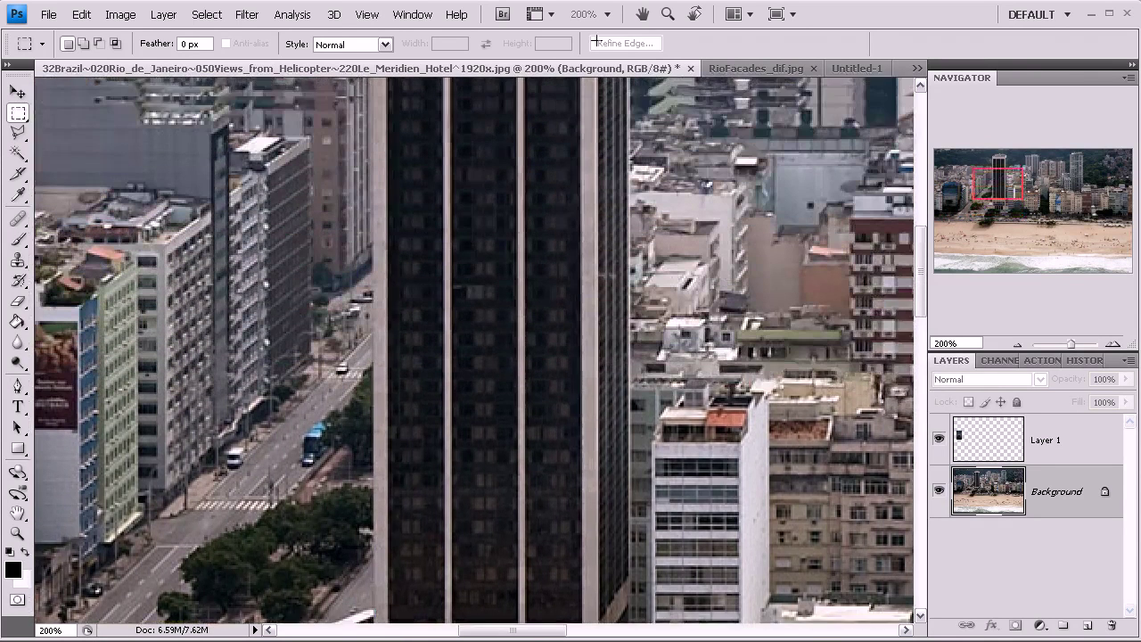
pyautogui.moveTo(596, 42); pyautogui.dragTo(594, 120)
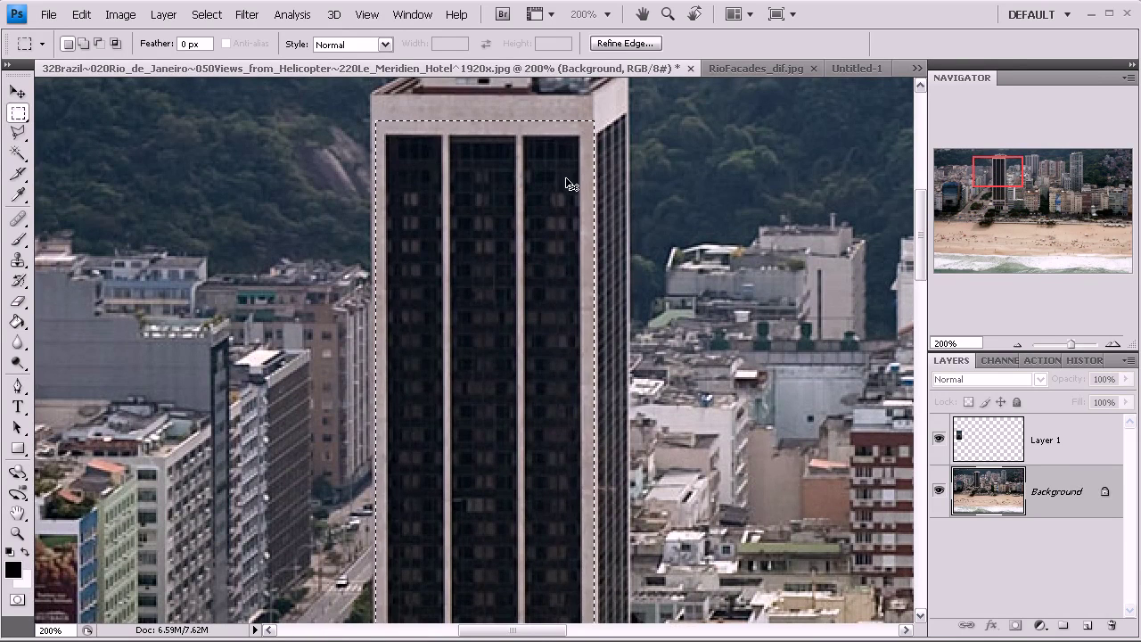
pyautogui.hotkey('ctrl', 'j')
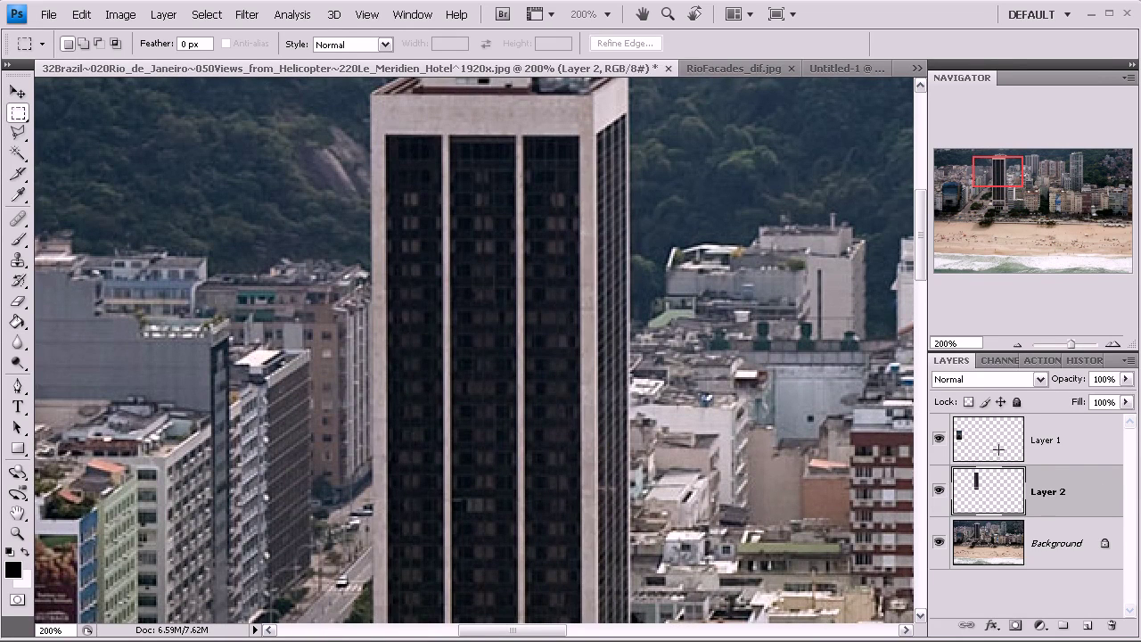
# On the Background layer, select the front facade of the narrow white building beside the dark tower
pyautogui.click(1056, 540)
pyautogui.moveTo(993, 173); pyautogui.dragTo(1009, 204)
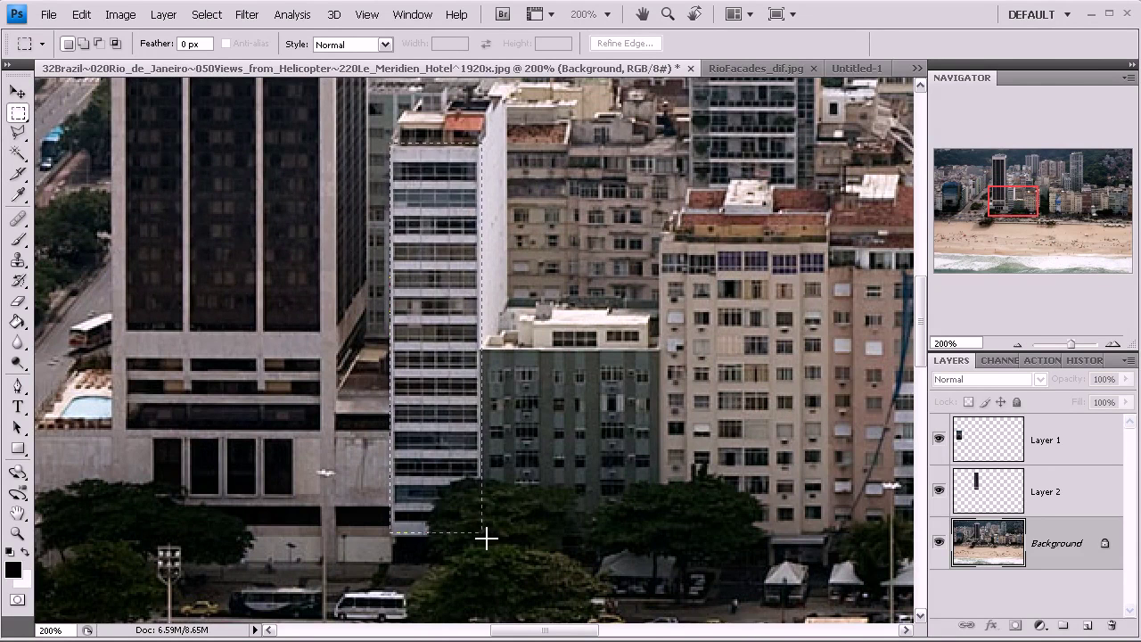
pyautogui.moveTo(486, 537); pyautogui.dragTo(483, 535)
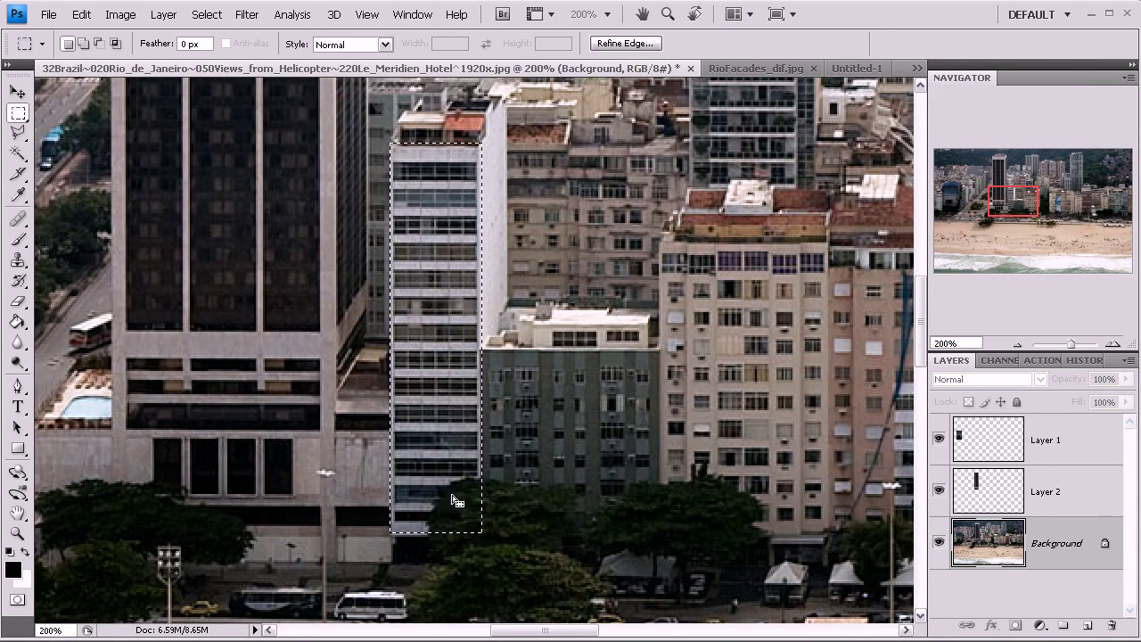
# Cover the tree on the selected white facade using the Healing Brush in Replace mode, and copy the facade to a new layer
pyautogui.click(18, 219)
pyautogui.click(186, 45)
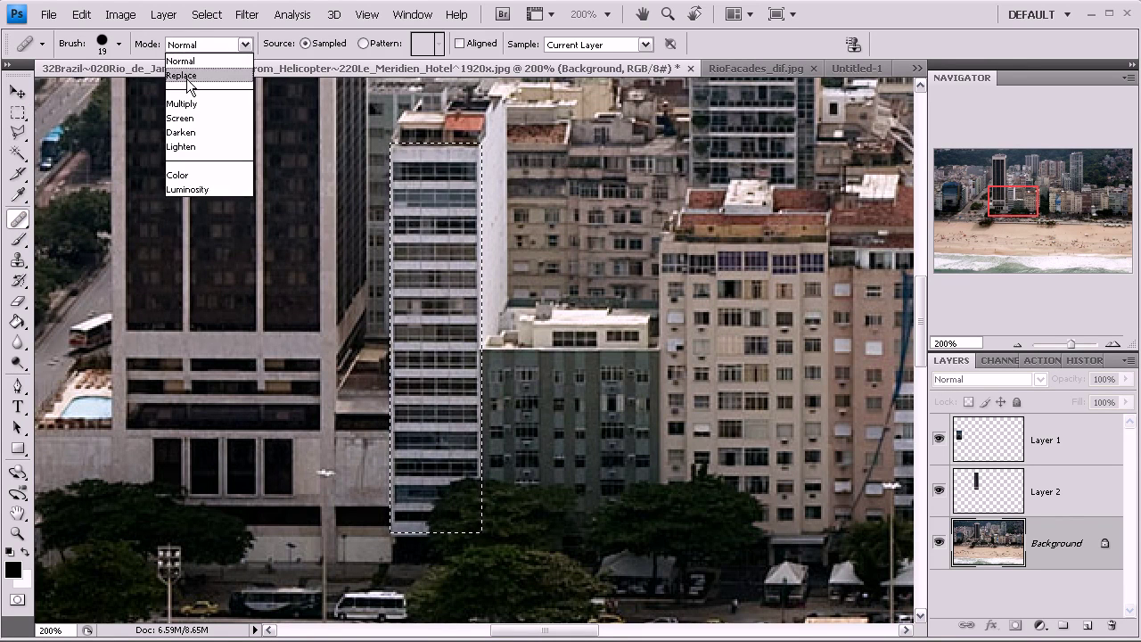
pyautogui.click(186, 76)
pyautogui.keyDown('alt'); pyautogui.click(413, 496); pyautogui.keyUp('alt')
pyautogui.moveTo(440, 491)
pyautogui.mouseDown()
pyautogui.moveTo(464, 493)
pyautogui.moveTo(428, 522)
pyautogui.moveTo(458, 521)
pyautogui.moveTo(464, 493)
pyautogui.moveTo(464, 523)
pyautogui.mouseUp()
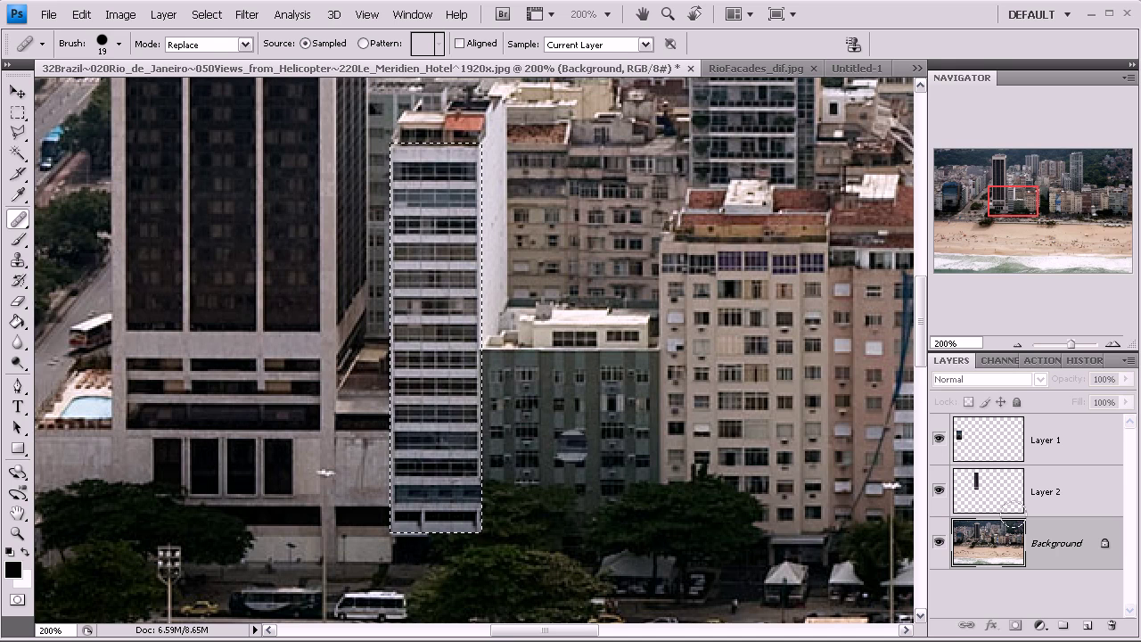
pyautogui.hotkey('ctrl', 'j')
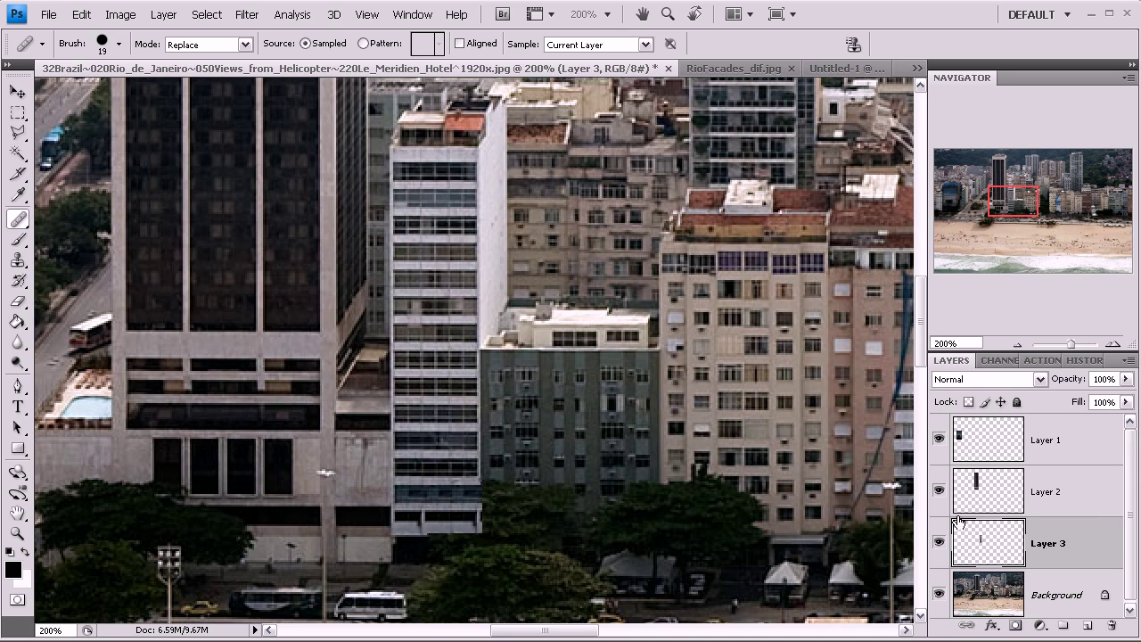
# Select the beige building's front facade above the trees and copy it from the Background to a new layer
pyautogui.moveTo(1012, 205); pyautogui.dragTo(1021, 207)
pyautogui.click(17, 111)
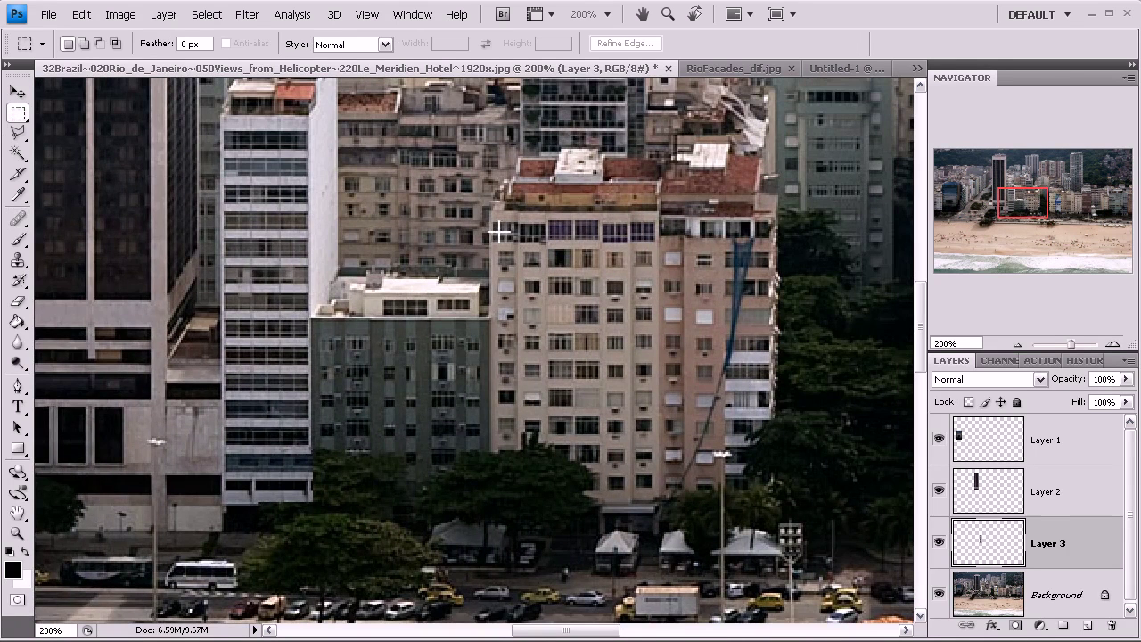
pyautogui.moveTo(594, 478); pyautogui.dragTo(667, 450)
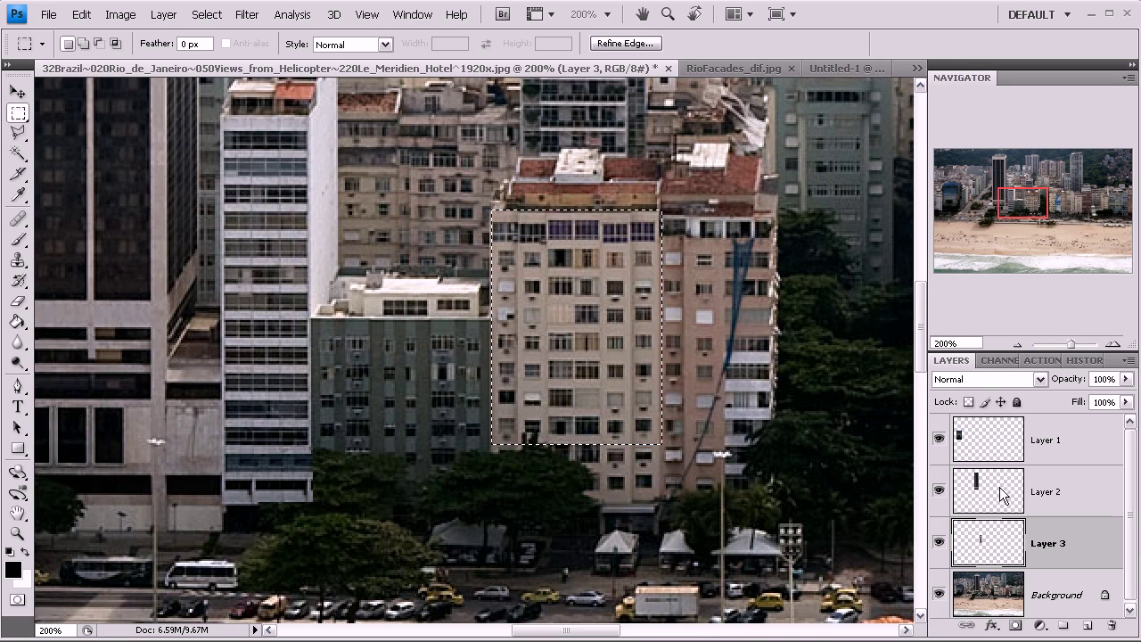
pyautogui.click(1038, 603)
pyautogui.hotkey('ctrl', 'j')
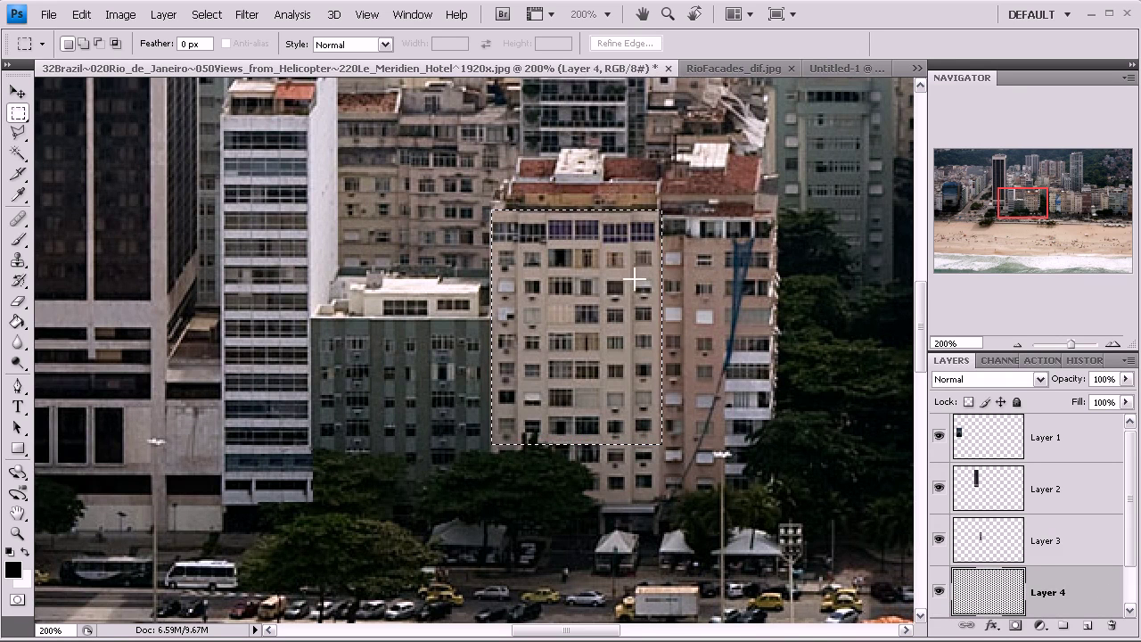
# Select the reddish-brown building's front facade and copy it from the Background to a new layer
pyautogui.moveTo(1033, 205); pyautogui.dragTo(1098, 200)
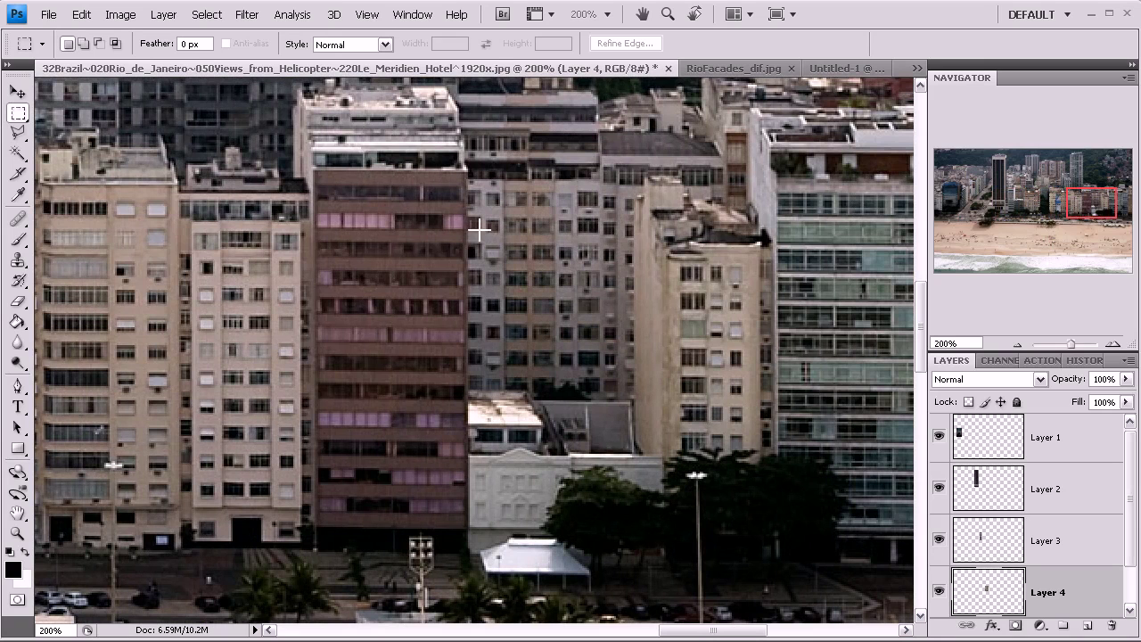
pyautogui.moveTo(405, 449); pyautogui.dragTo(467, 527)
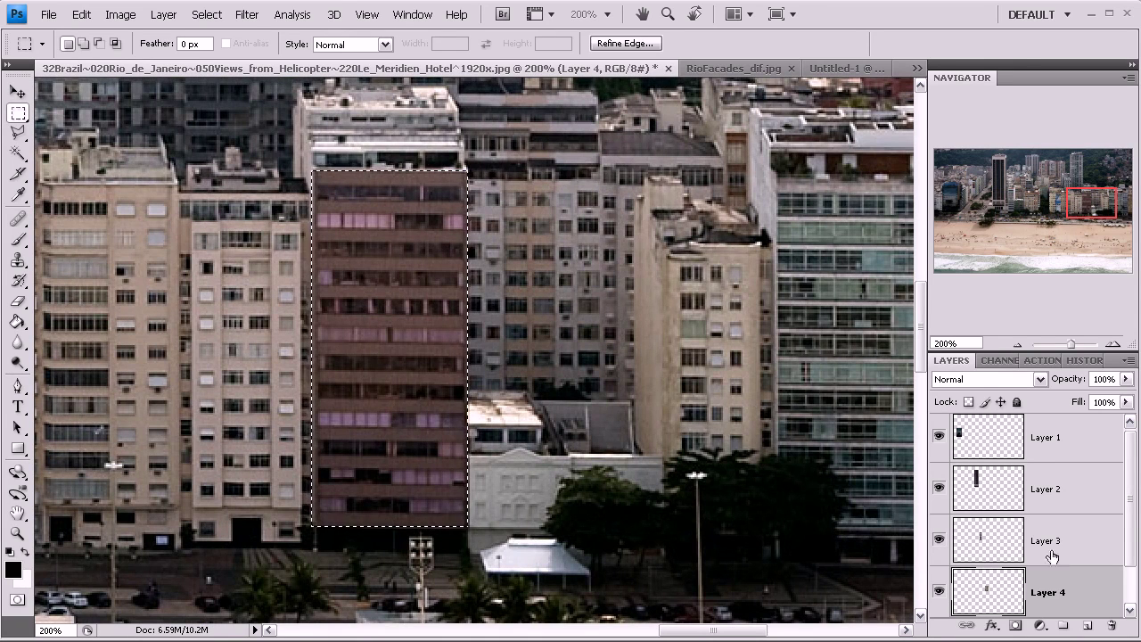
pyautogui.scroll(-1, 1119, 526)
pyautogui.click(1024, 597)
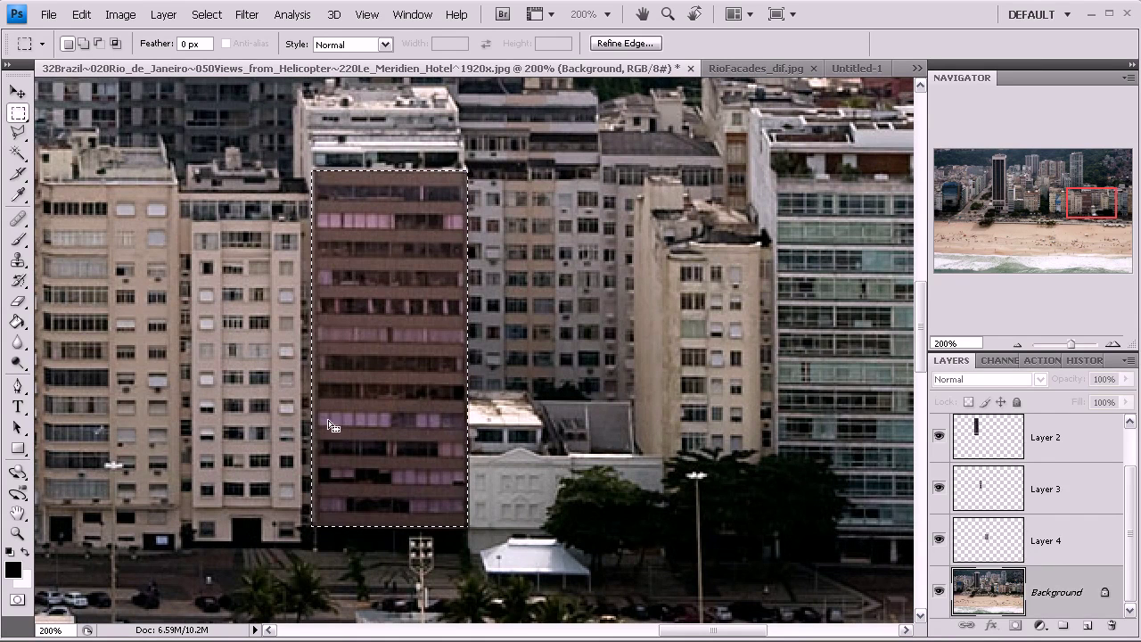
pyautogui.hotkey('ctrl', 'j')
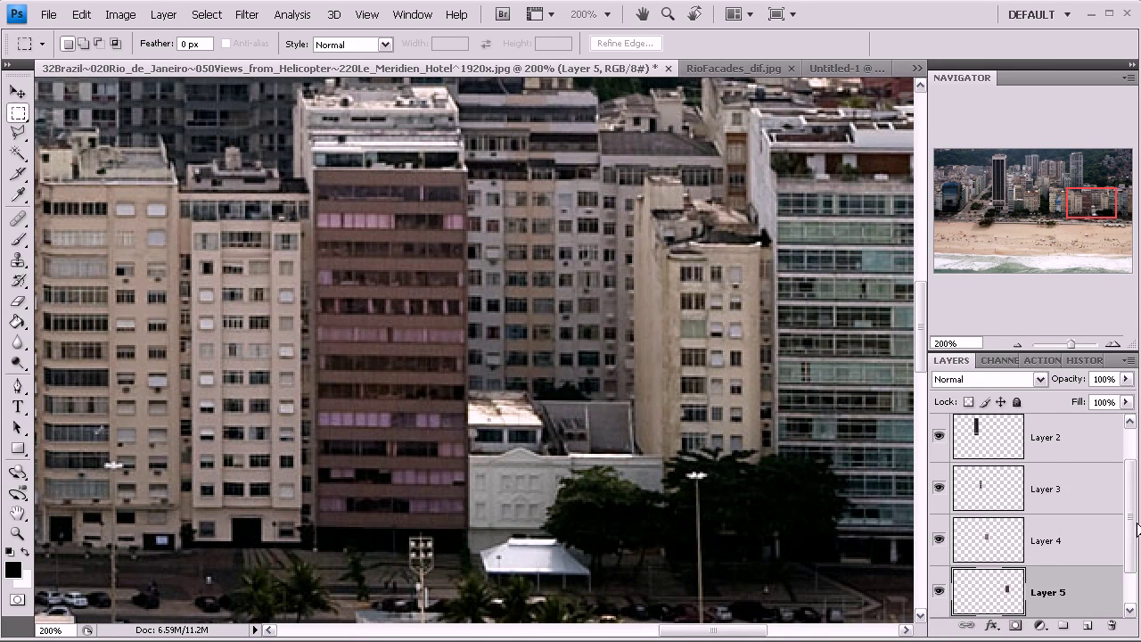
# Select the upper facade of the wide green-glass building above the trees and copy it from the Background to a new layer
pyautogui.scroll(-1, 1129, 530)
pyautogui.moveTo(1098, 207); pyautogui.dragTo(1114, 208)
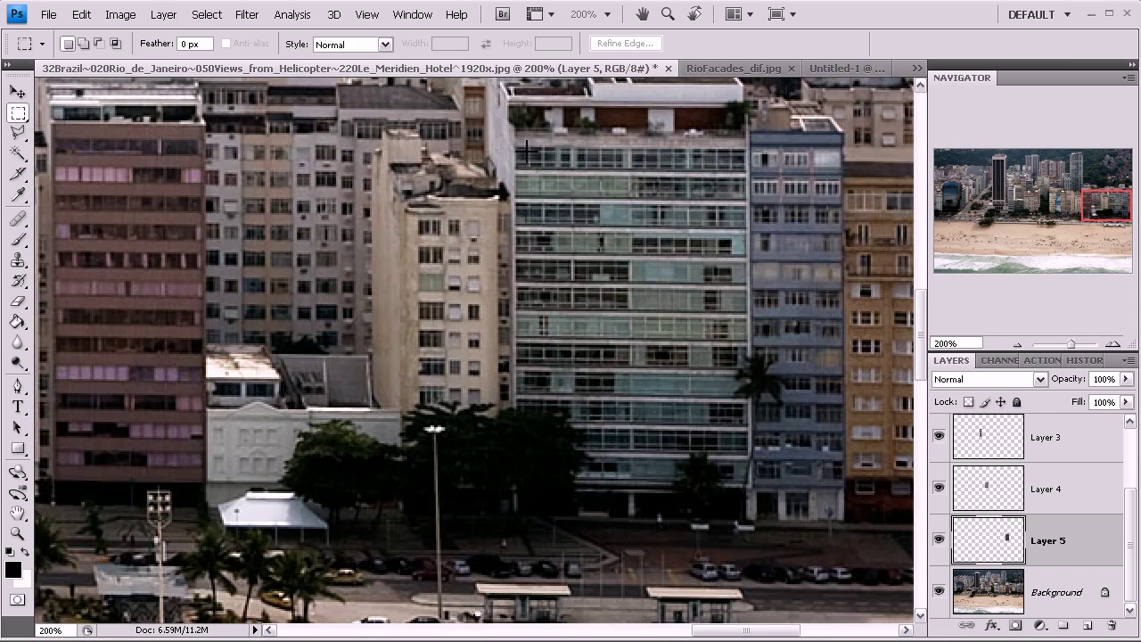
pyautogui.moveTo(516, 136); pyautogui.dragTo(749, 400)
pyautogui.click(1033, 588)
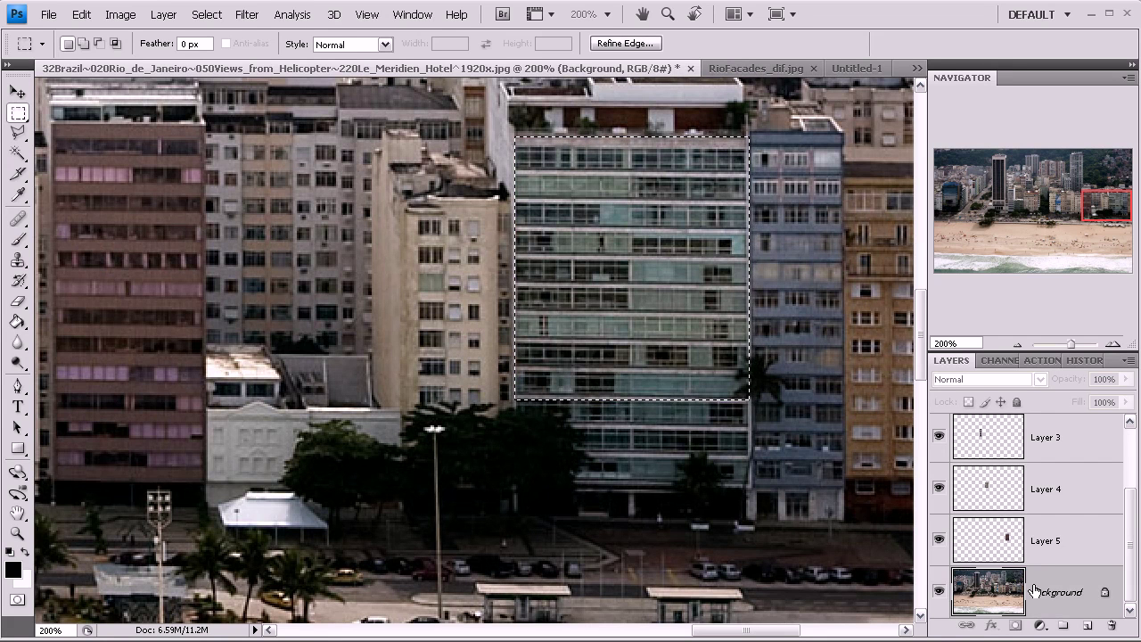
pyautogui.hotkey('ctrl', 'j')
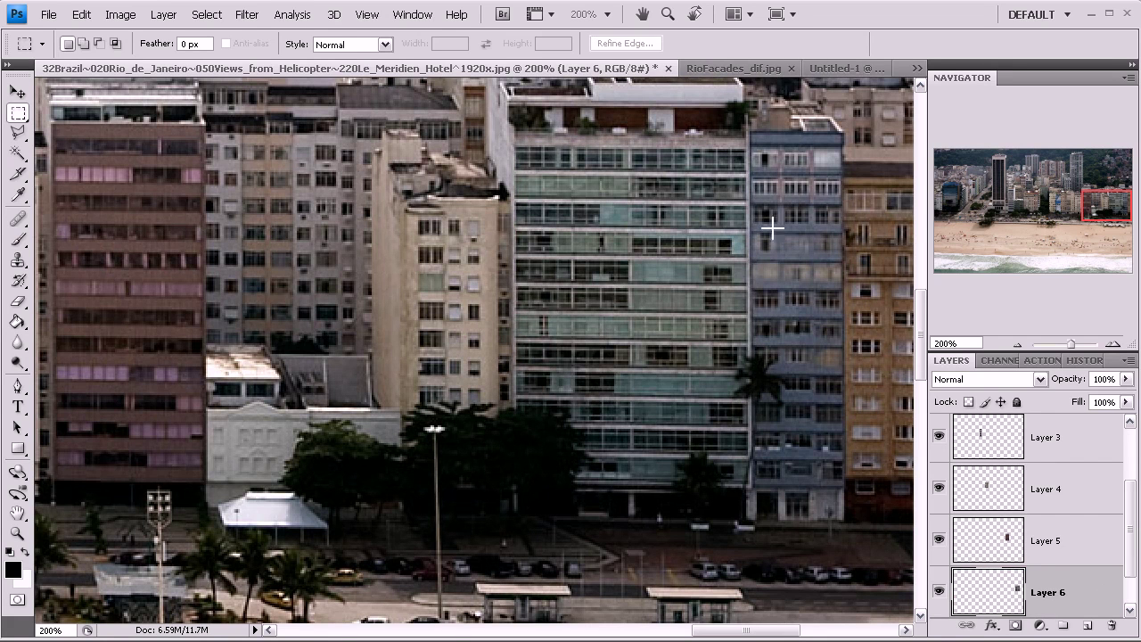
# Hide the Background layer so only the extracted facades show across the full canvas at 33.33% zoom
pyautogui.moveTo(1134, 501); pyautogui.dragTo(1133, 535)
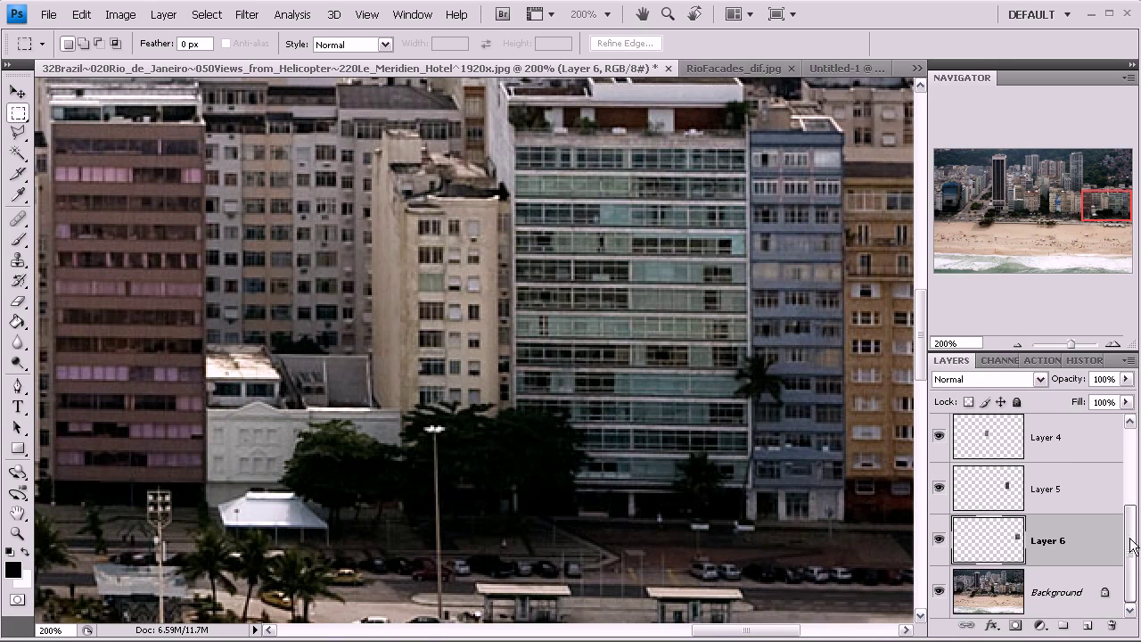
pyautogui.click(939, 592)
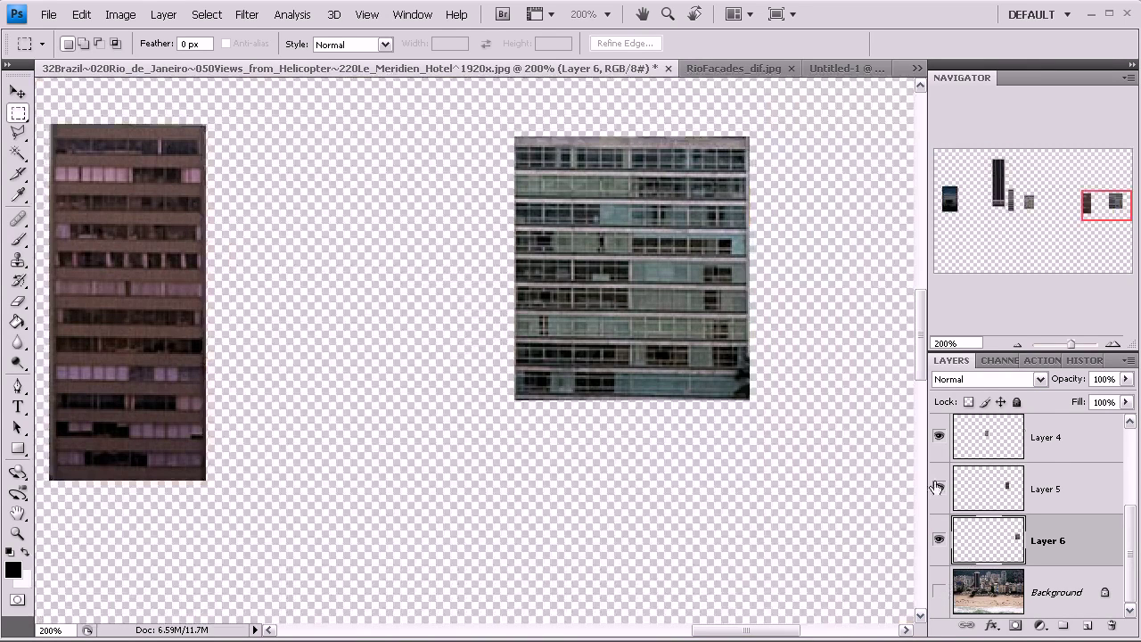
pyautogui.click(1016, 345)
pyautogui.click(1016, 345)
pyautogui.click(1016, 345)
pyautogui.click(1015, 345)
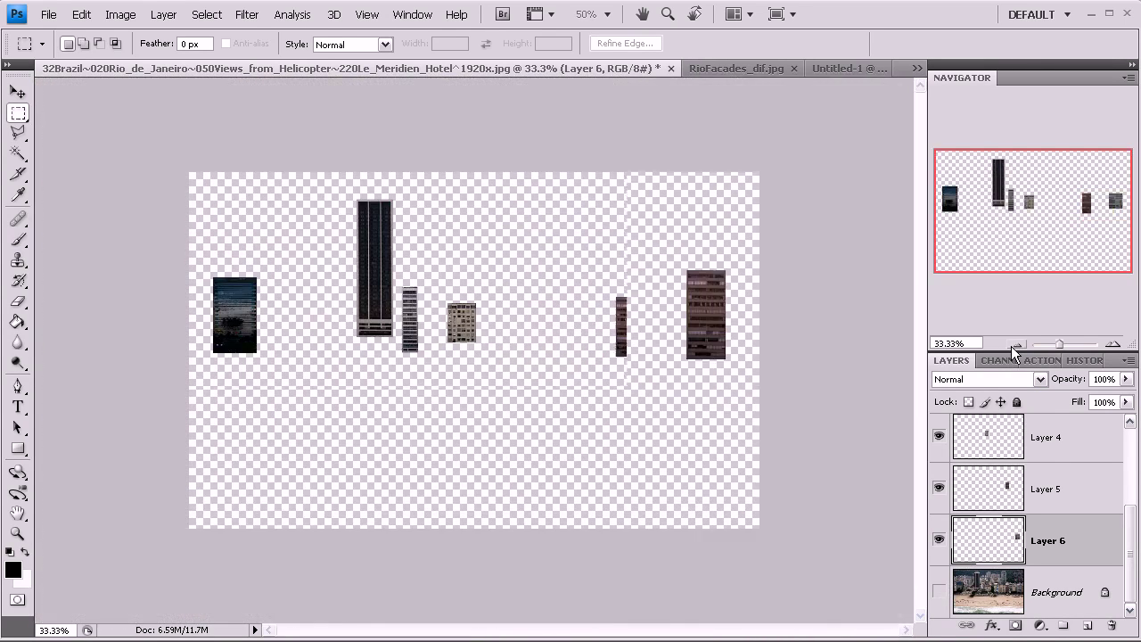
# Move the extracted facades close together into a row around the tall dark tower
pyautogui.click(17, 92)
pyautogui.moveTo(241, 303); pyautogui.dragTo(318, 295)
pyautogui.moveTo(410, 330); pyautogui.dragTo(448, 313)
pyautogui.click(462, 321)
pyautogui.moveTo(628, 333); pyautogui.dragTo(488, 311)
pyautogui.moveTo(732, 327); pyautogui.dragTo(533, 321)
pyautogui.click(586, 394)
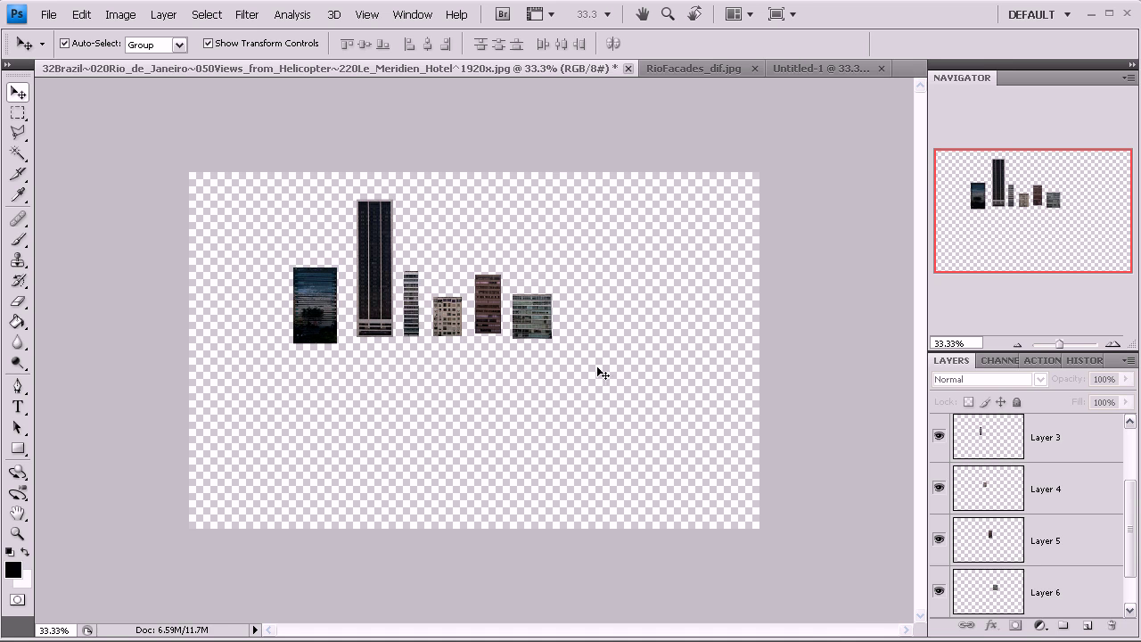
# Select all six facade layers, float the photo and Untitled-1 windows, and copy the facades into Untitled-1
pyautogui.moveTo(272, 274); pyautogui.dragTo(273, 273)
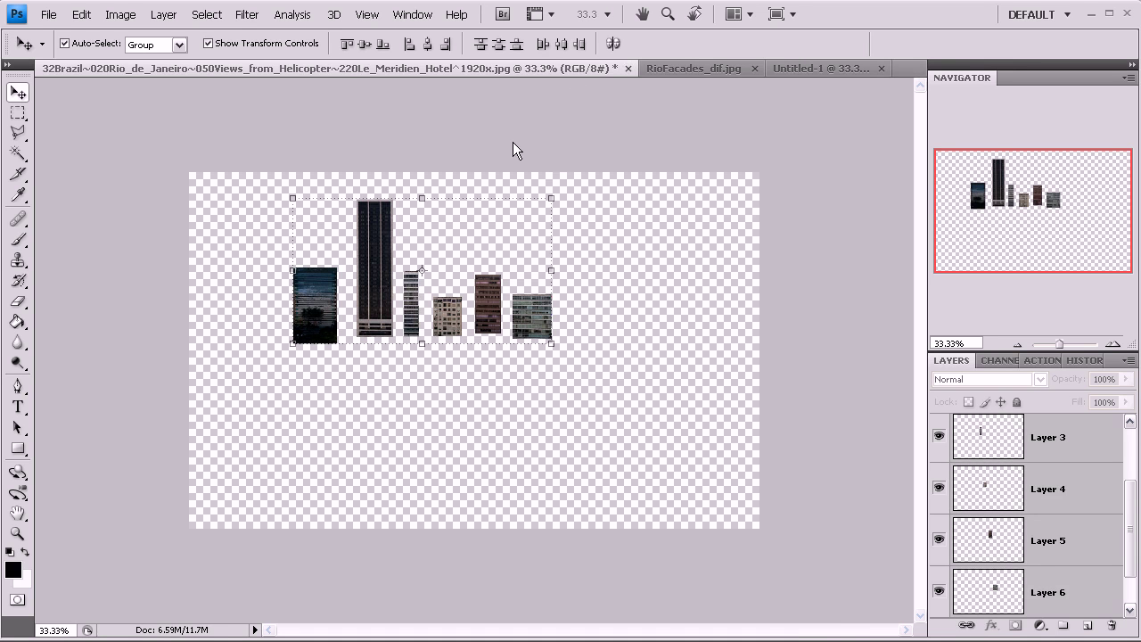
pyautogui.moveTo(267, 68); pyautogui.dragTo(213, 121)
pyautogui.moveTo(326, 68); pyautogui.dragTo(443, 185)
pyautogui.moveTo(294, 122); pyautogui.dragTo(292, 245)
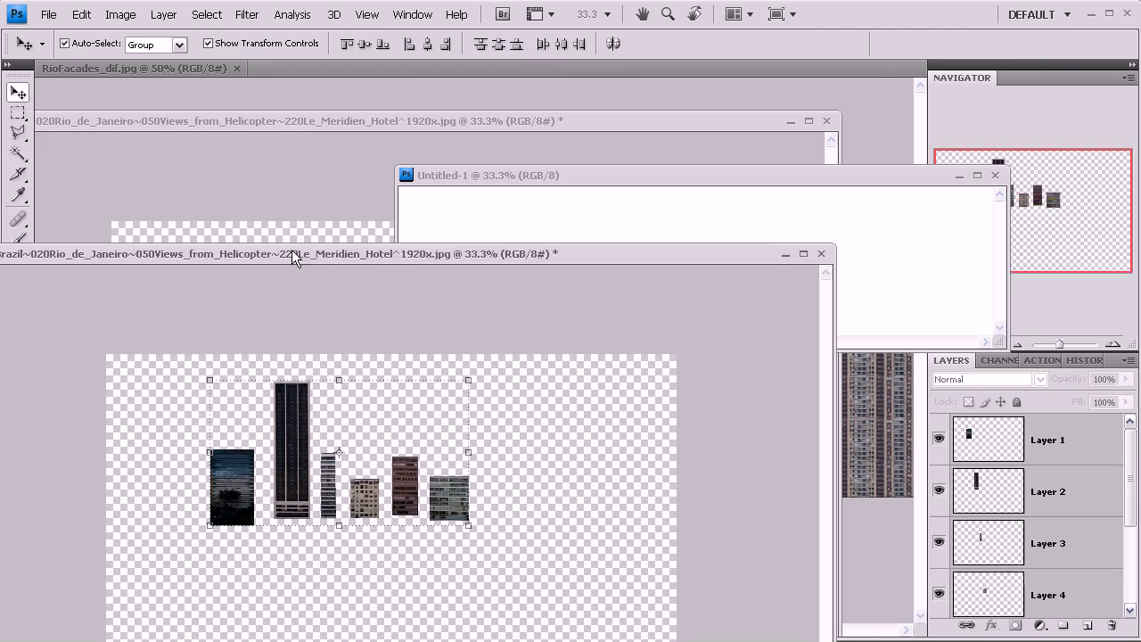
pyautogui.moveTo(318, 376); pyautogui.dragTo(695, 219)
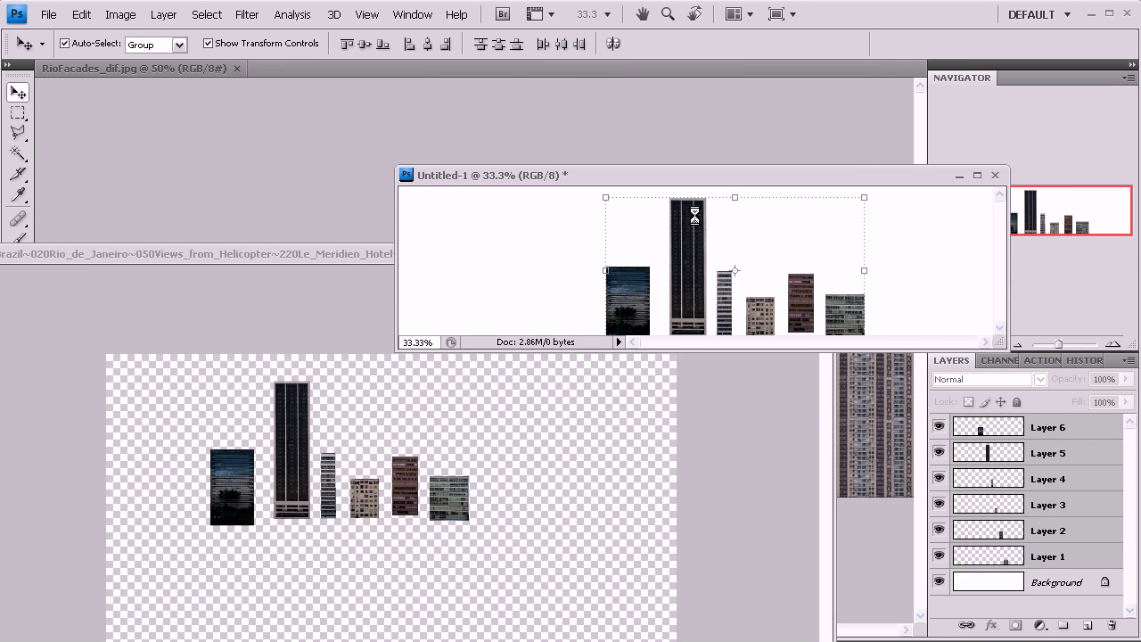
# Enlarge the Untitled-1 window to show its whole canvas, and undock and minimize RioFacades_dif.jpg
pyautogui.moveTo(567, 174); pyautogui.dragTo(317, 136)
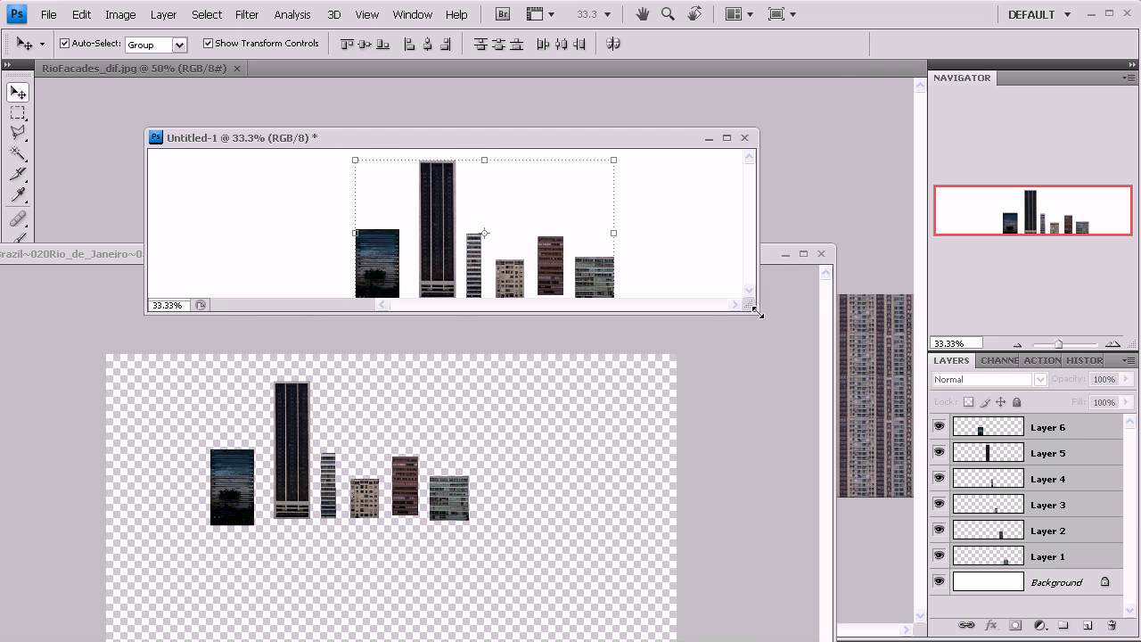
pyautogui.moveTo(753, 308); pyautogui.dragTo(782, 347)
pyautogui.click(99, 66)
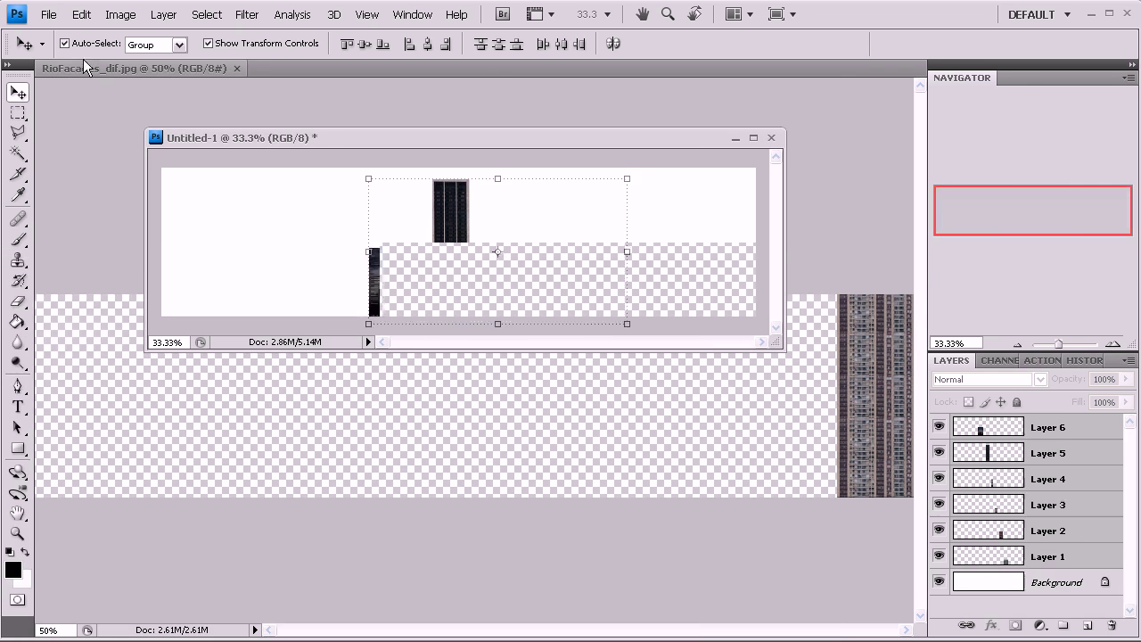
pyautogui.moveTo(134, 68); pyautogui.dragTo(388, 131)
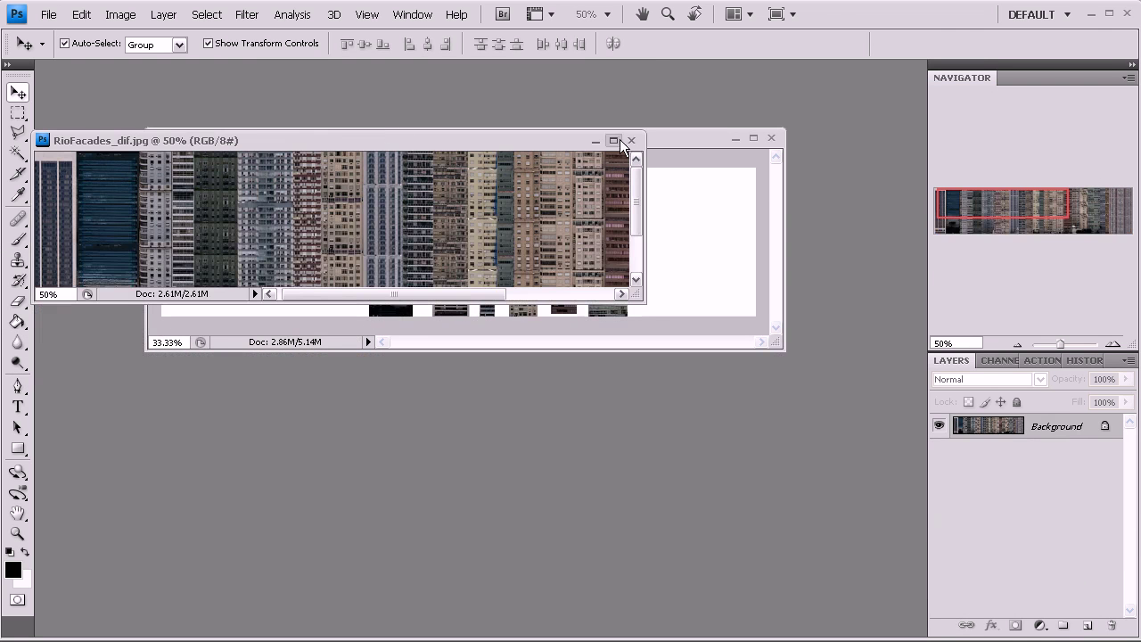
pyautogui.click(593, 141)
pyautogui.moveTo(629, 142); pyautogui.dragTo(594, 138)
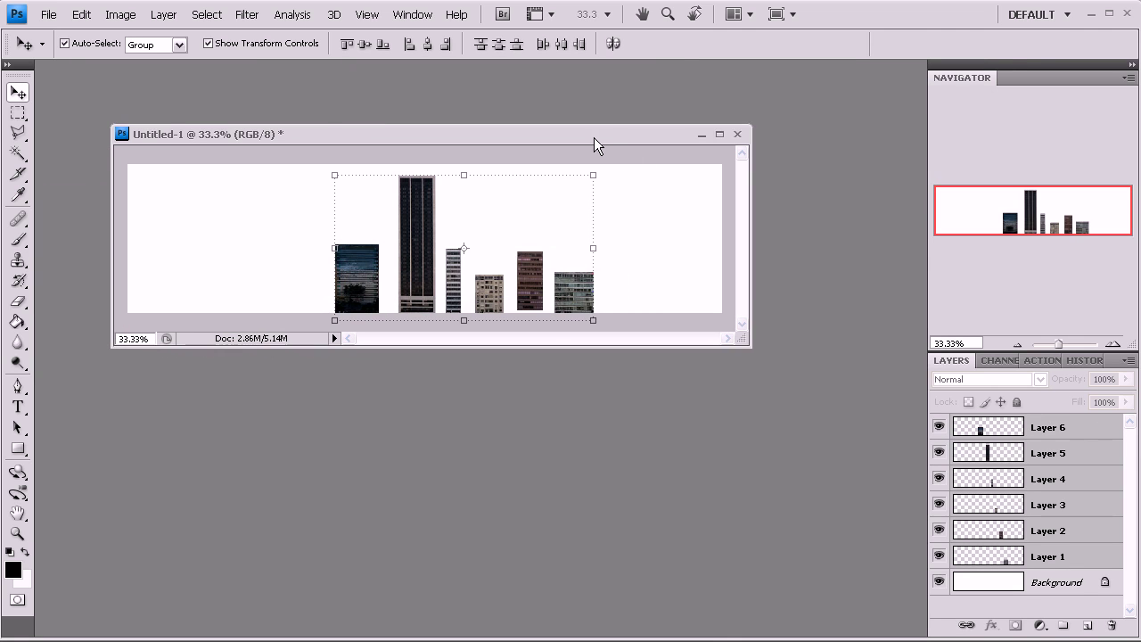
# Consolidate all open documents into one tabbed window with Untitled-1 active
pyautogui.click(736, 14)
pyautogui.click(736, 14)
pyautogui.click(736, 15)
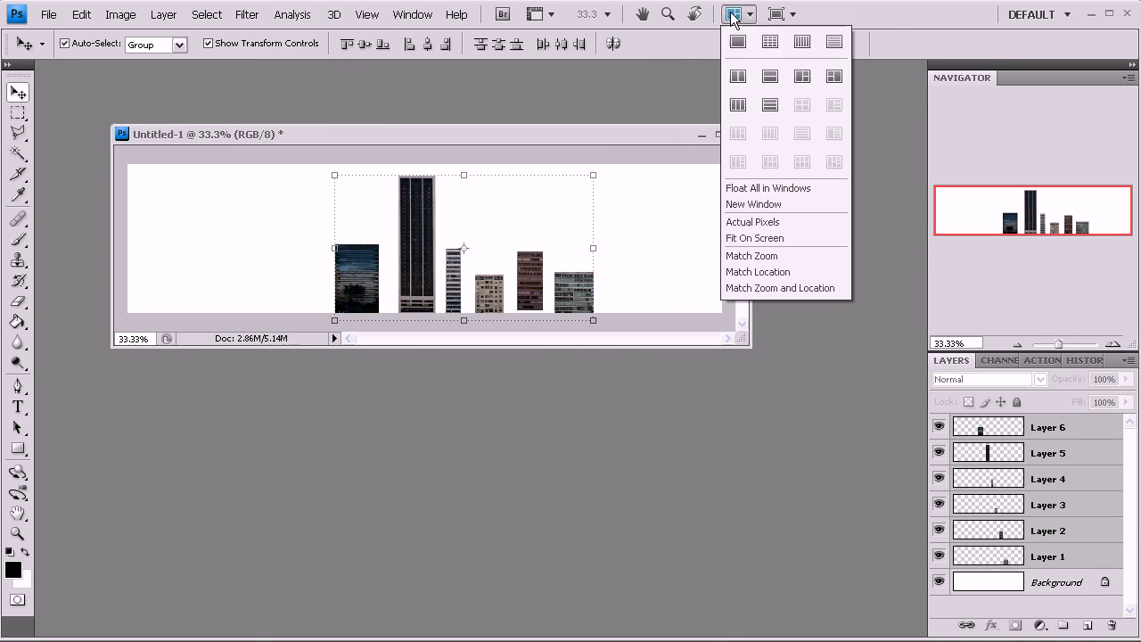
pyautogui.click(737, 41)
# Move the blue facade to the canvas's left edge and stack two copies of it to fill the full height
pyautogui.press('z')
pyautogui.click(422, 341)
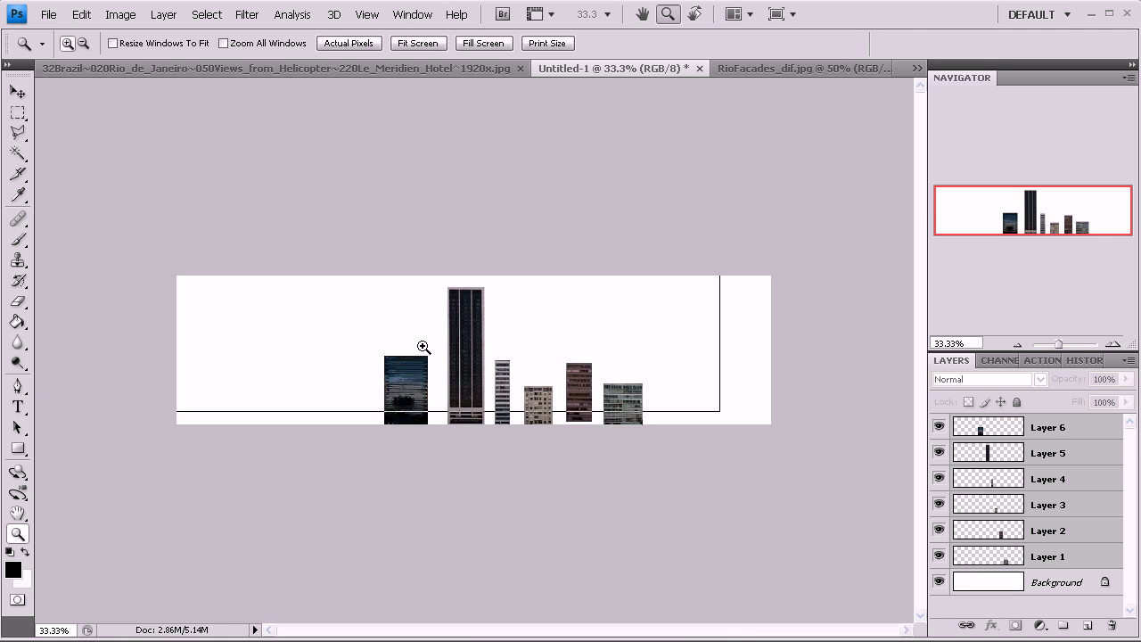
pyautogui.click(15, 93)
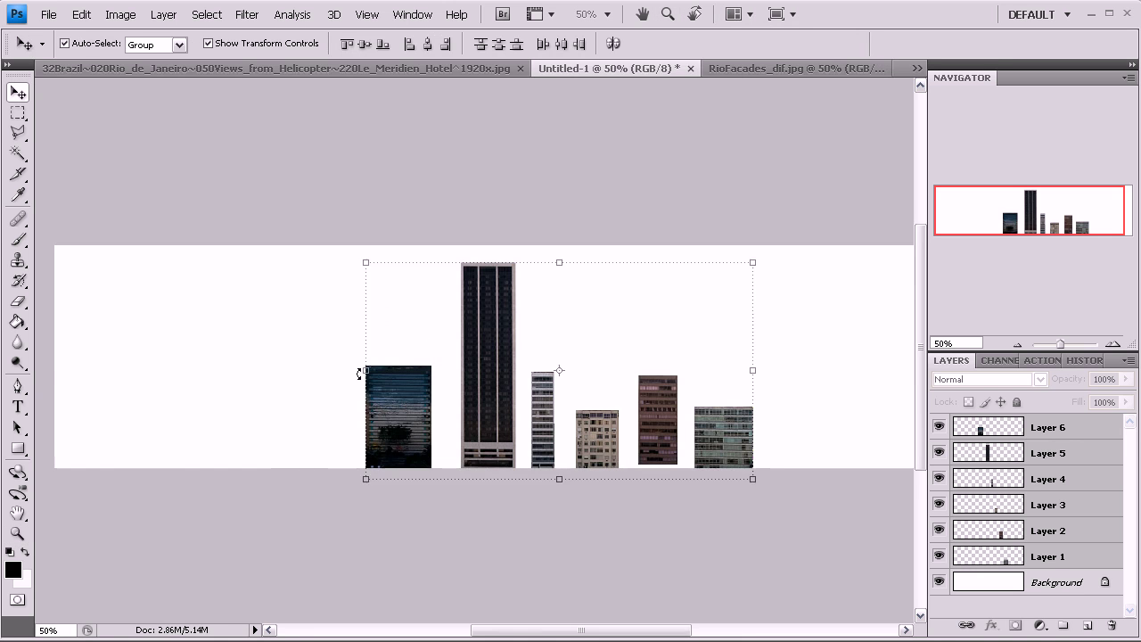
pyautogui.click(373, 378)
pyautogui.moveTo(411, 386); pyautogui.dragTo(106, 406)
pyautogui.click(97, 355)
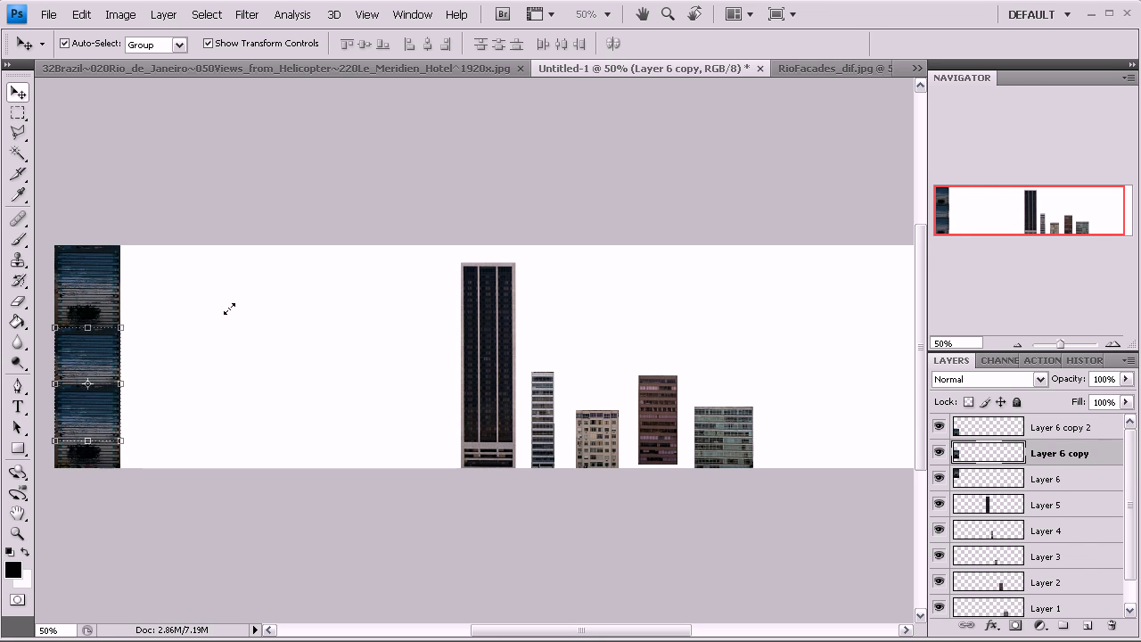
pyautogui.click(33, 260)
# Place the dark tower facade against the blue strip and scale it up to the full canvas height
pyautogui.moveTo(474, 301); pyautogui.dragTo(137, 292)
pyautogui.moveTo(175, 455); pyautogui.dragTo(185, 467)
pyautogui.press('Return')
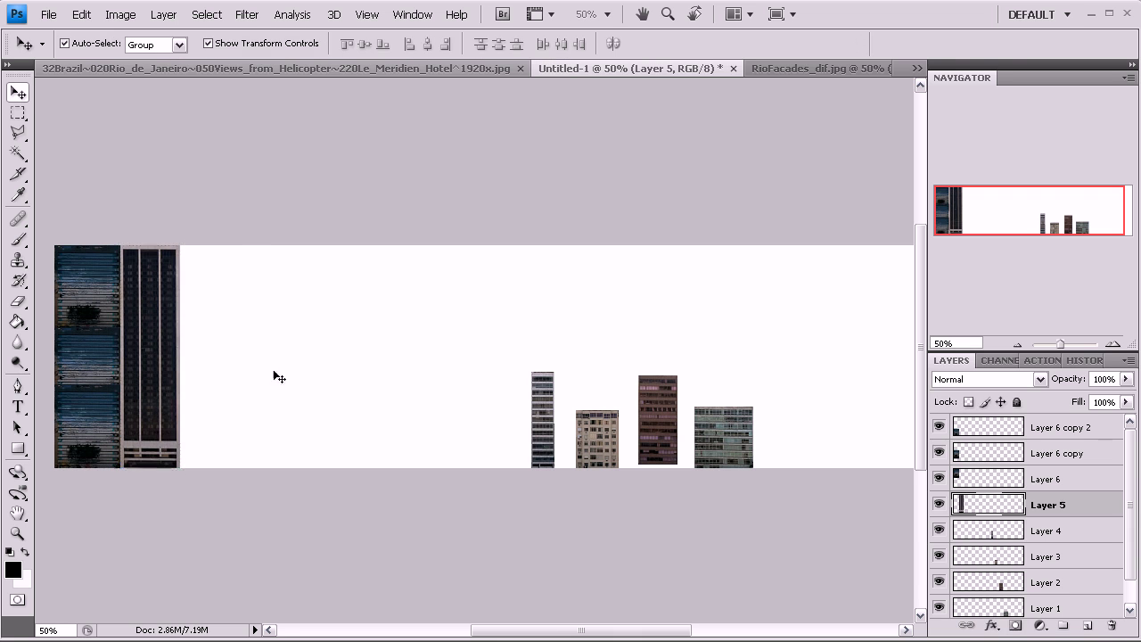
# Place the narrow white facade against the dark tower and scale it to about 229% to fill the canvas height
pyautogui.click(531, 426)
pyautogui.moveTo(538, 421); pyautogui.dragTo(187, 295)
pyautogui.moveTo(206, 351); pyautogui.dragTo(229, 463)
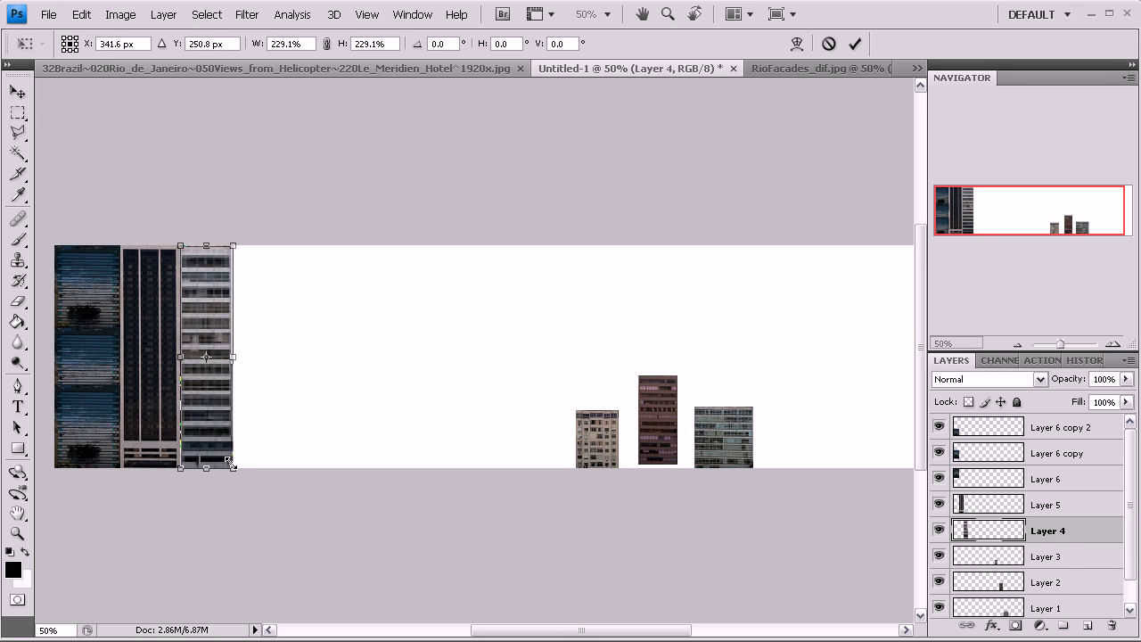
pyautogui.press('Return')
pyautogui.click(272, 208)
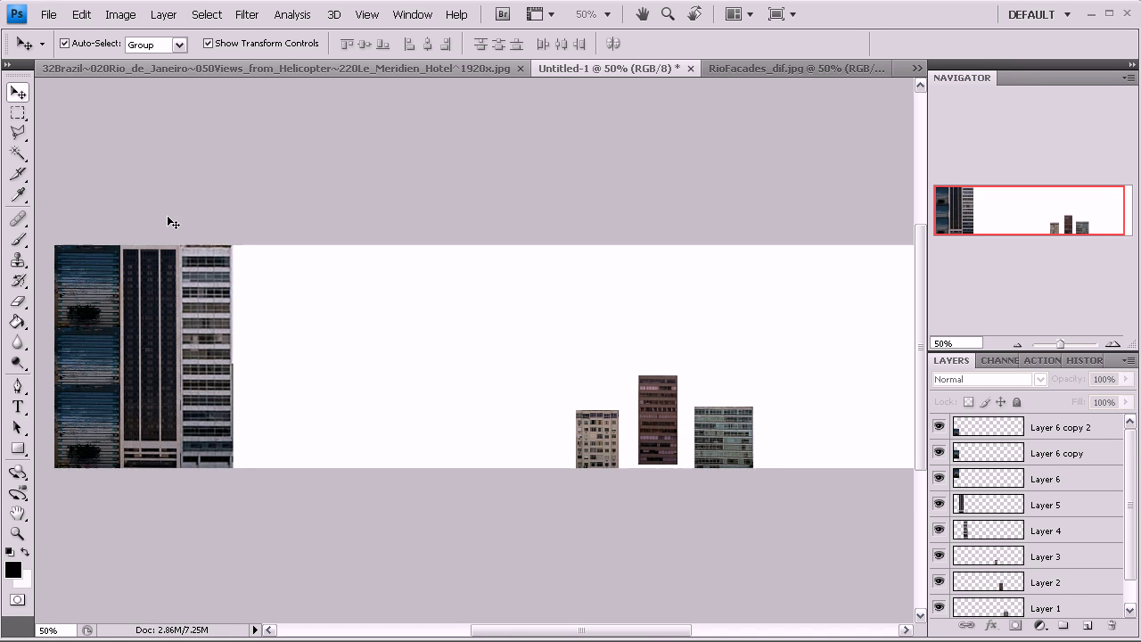
# Show the rulers and place eight horizontal guides along the floor lines of the white facade's lower half
pyautogui.hotkey('ctrl', 'r')
pyautogui.moveTo(41, 254); pyautogui.dragTo(13, 310)
pyautogui.rightClick(704, 321)
pyautogui.press('Escape')
pyautogui.moveTo(198, 84); pyautogui.dragTo(161, 459)
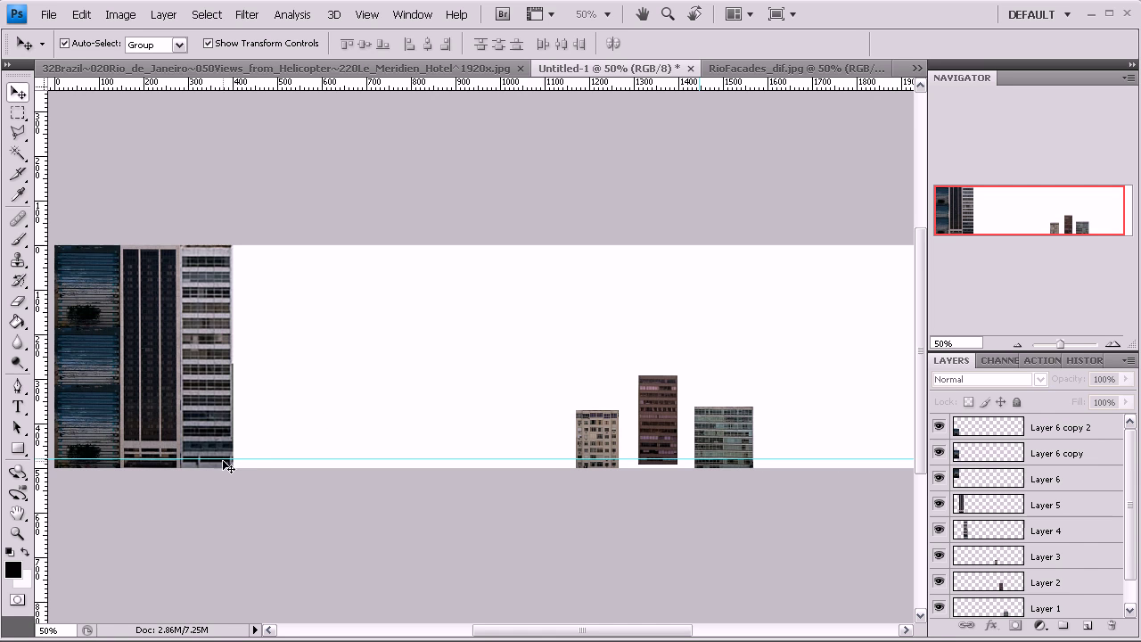
pyautogui.moveTo(214, 94); pyautogui.dragTo(210, 442)
pyautogui.moveTo(192, 82); pyautogui.dragTo(224, 427)
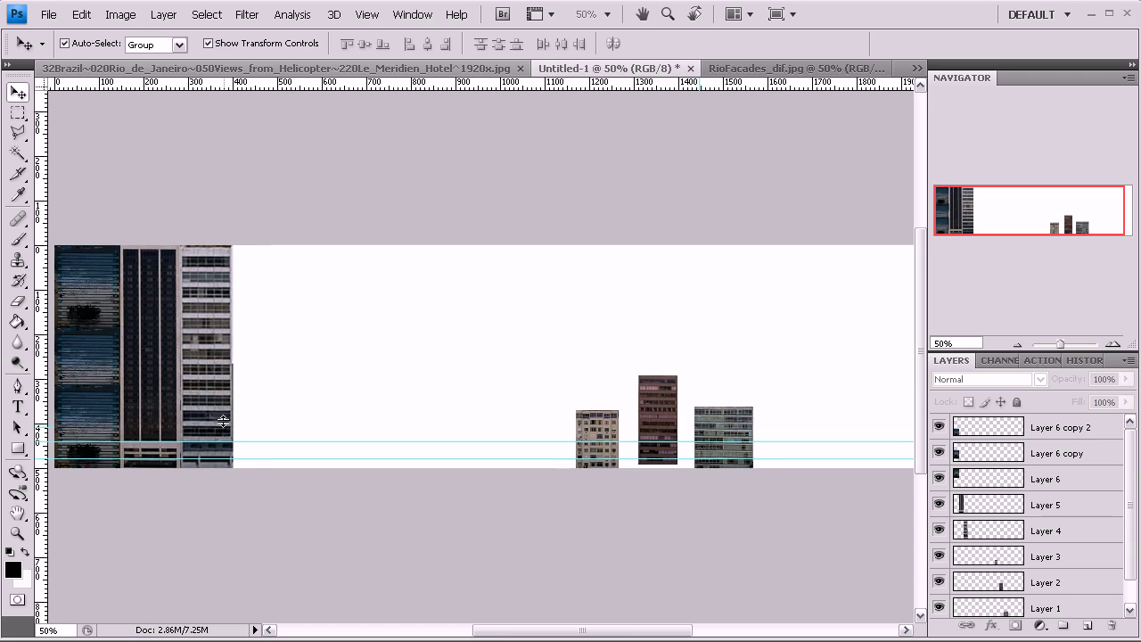
pyautogui.moveTo(211, 83); pyautogui.dragTo(212, 337)
pyautogui.moveTo(204, 82); pyautogui.dragTo(210, 364)
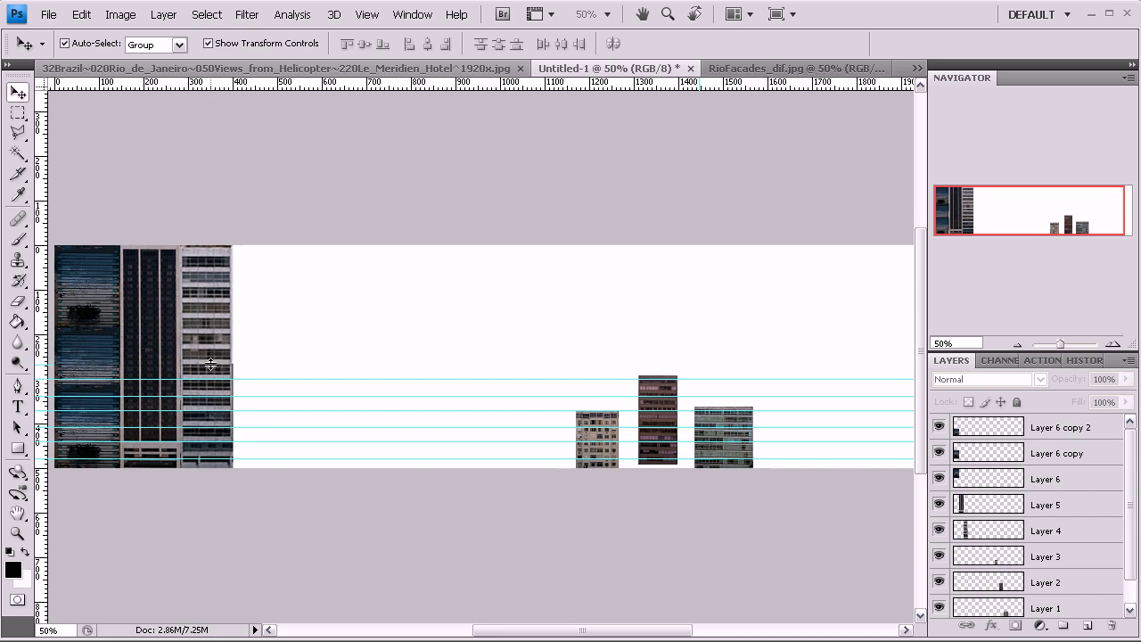
pyautogui.moveTo(212, 88); pyautogui.dragTo(216, 348)
# Move the reddish-brown facade flush against the white one, enlarge it, and nudge it so its floors line up with the guides
pyautogui.moveTo(657, 395); pyautogui.dragTo(331, 290)
pyautogui.hotkey('ctrl', 't')
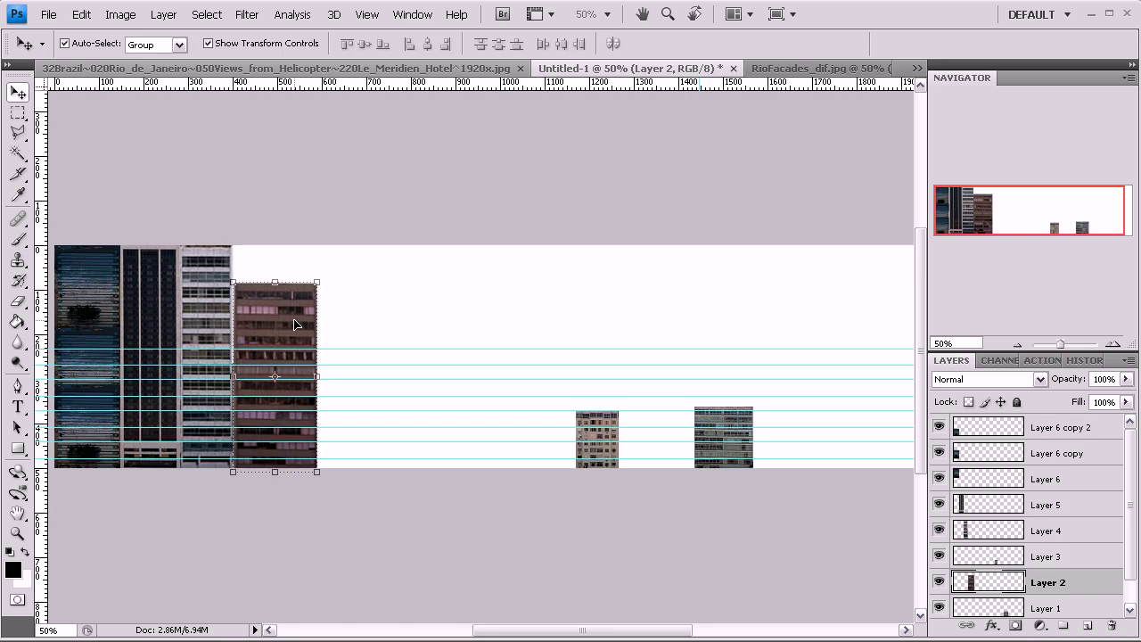
pyautogui.press('Down')
pyautogui.press('Down')
pyautogui.press('Down')
pyautogui.press('Down')
pyautogui.press('Down')
pyautogui.press('Down')
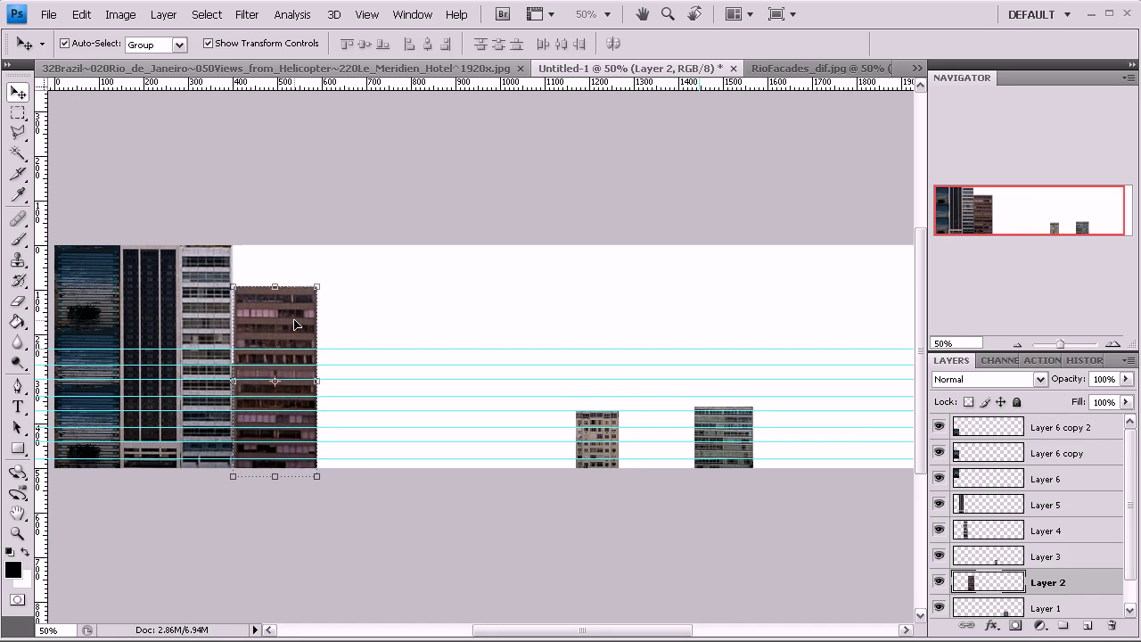
pyautogui.press('Up')
pyautogui.press('Up')
pyautogui.press('Up')
pyautogui.press('Up')
pyautogui.press('Up')
pyautogui.press('Up')
pyautogui.press('Up')
pyautogui.press('Up')
pyautogui.press('Up')
pyautogui.press('Up')
pyautogui.press('Up')
pyautogui.press('Up')
pyautogui.press('Up')
pyautogui.press('Up')
pyautogui.press('Up')
pyautogui.press('Up')
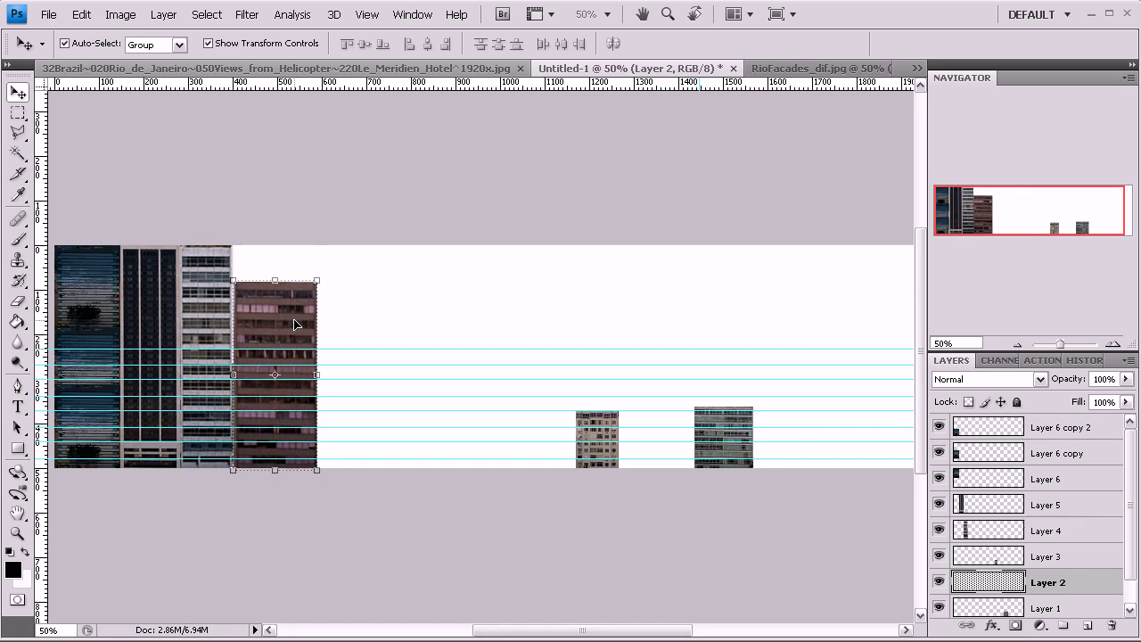
pyautogui.press('Down')
pyautogui.press('Down')
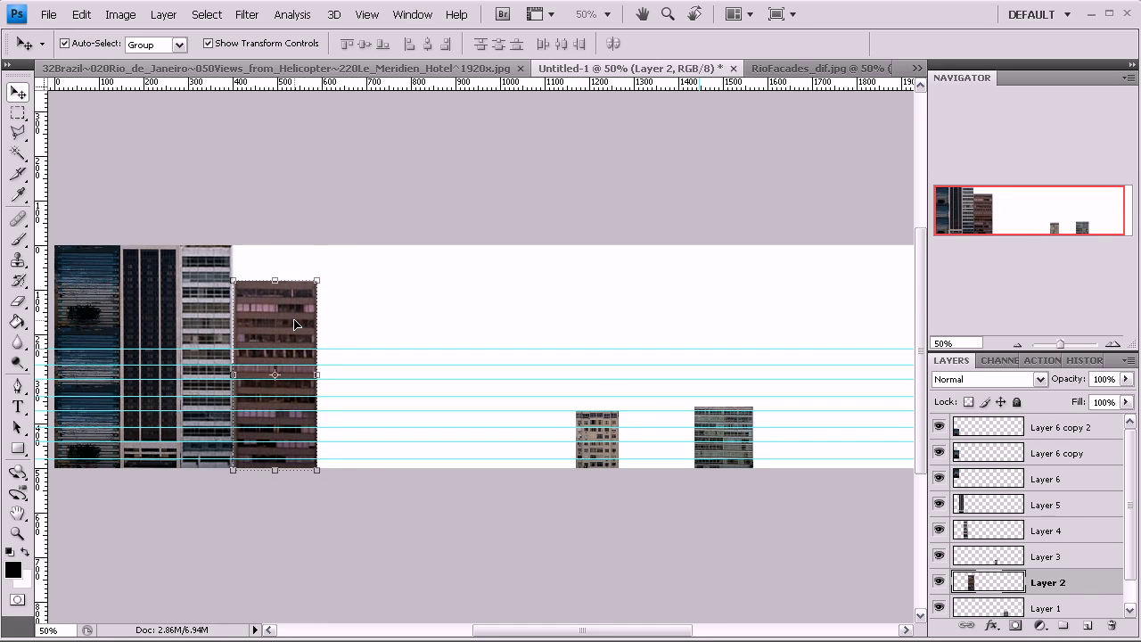
pyautogui.press('Left')
pyautogui.press('Left')
pyautogui.press('Left')
pyautogui.press('Left')
# Place the beige facade against the reddish-brown one at the canvas's lower edge and scale it to about 241%
pyautogui.click(632, 420)
pyautogui.moveTo(594, 422); pyautogui.dragTo(417, 316)
pyautogui.hotkey('ctrl', 't')
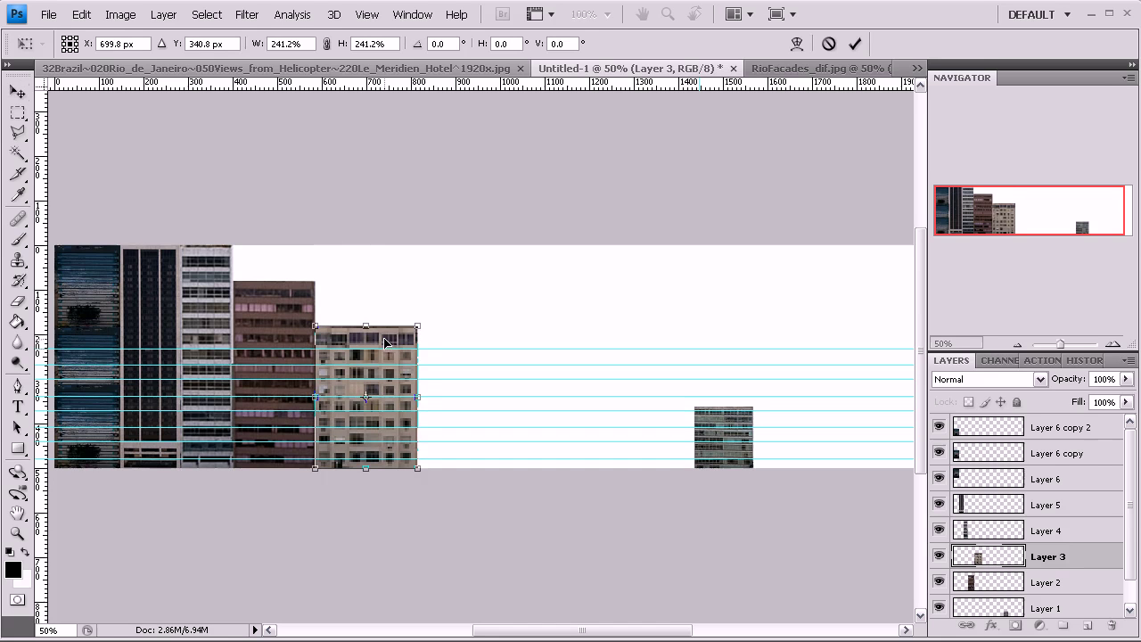
pyautogui.press('Return')
pyautogui.hotkey('ctrl', 't')
pyautogui.moveTo(366, 327); pyautogui.dragTo(368, 224)
pyautogui.press('Escape')
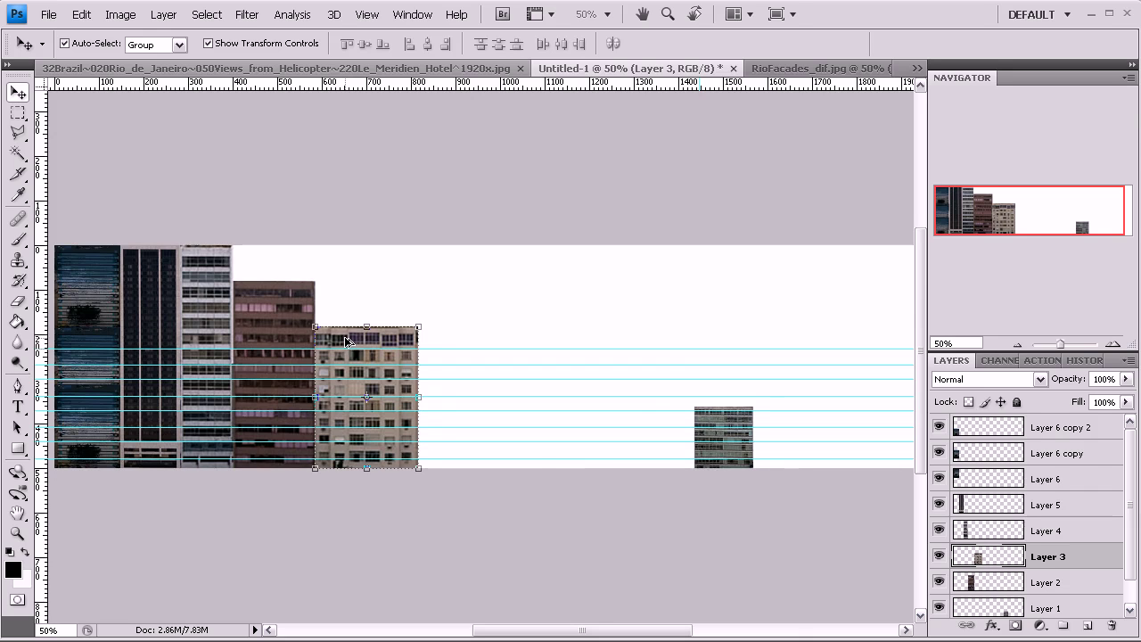
# Duplicate the beige facade and place the copy directly above it to fill the canvas height
pyautogui.moveTo(344, 339); pyautogui.dragTo(346, 236)
pyautogui.hotkey('ctrl', 'j')
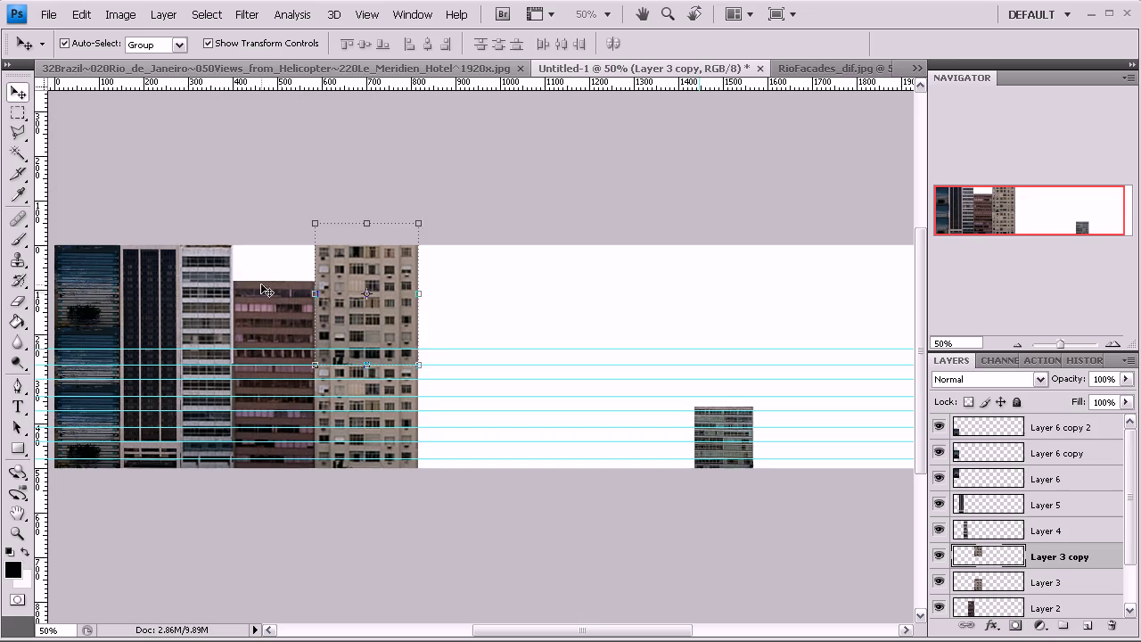
# Duplicate the reddish-brown facade and place the copy directly above it to fill the canvas height
pyautogui.click(287, 310)
pyautogui.moveTo(285, 323); pyautogui.dragTo(280, 272)
pyautogui.hotkey('ctrl', 'j')
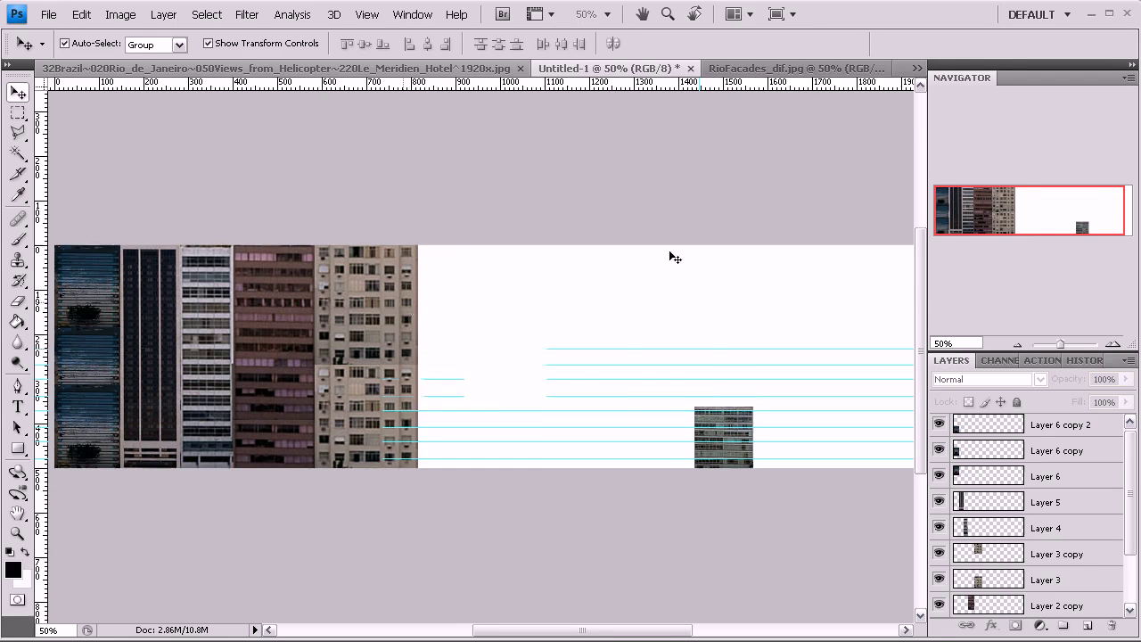
pyautogui.moveTo(997, 214); pyautogui.dragTo(999, 214)
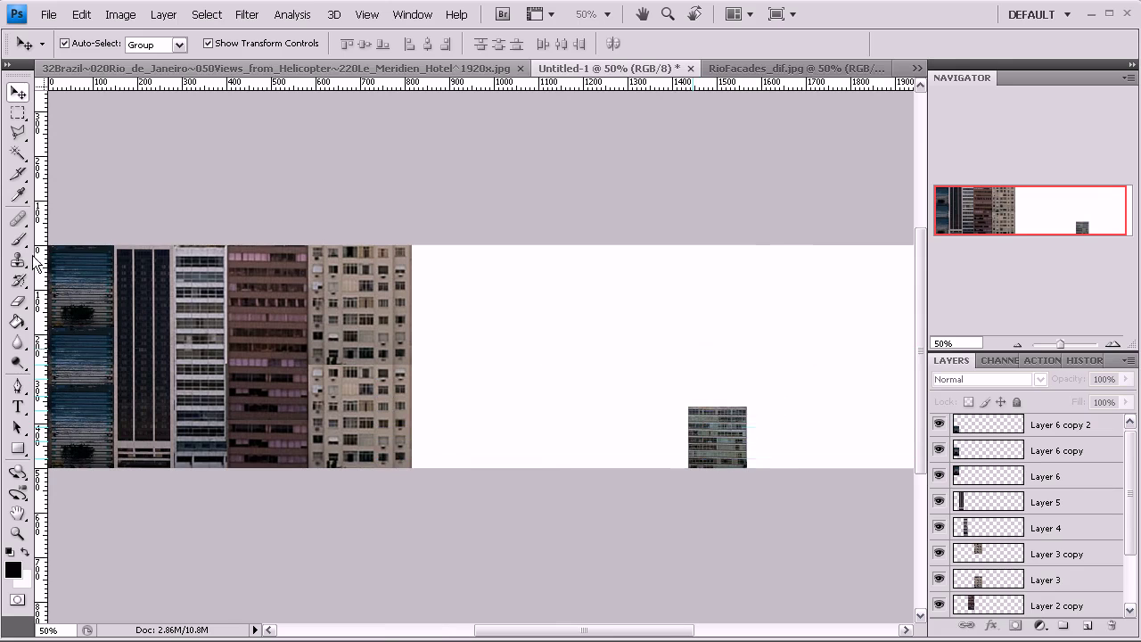
# Crop the canvas to the five assembled facades, cutting off the blank area with the leftover green facade
pyautogui.click(695, 418)
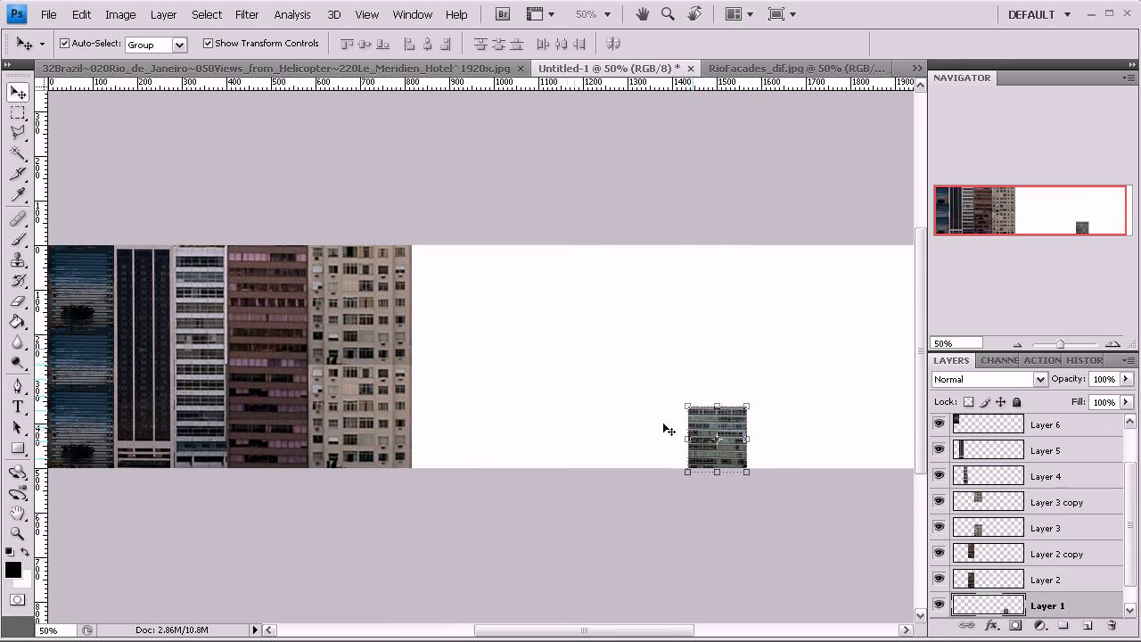
pyautogui.click(20, 176)
pyautogui.click(19, 175)
pyautogui.click(64, 170)
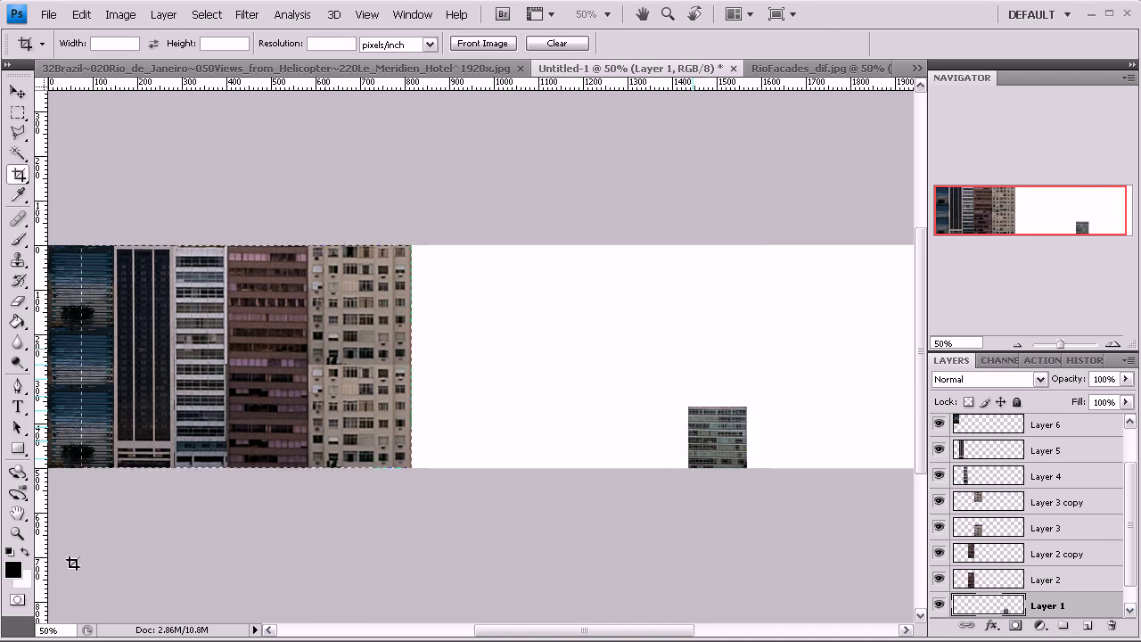
pyautogui.moveTo(242, 523); pyautogui.dragTo(32, 574)
pyautogui.press('Escape')
pyautogui.press('z')
pyautogui.click(521, 418)
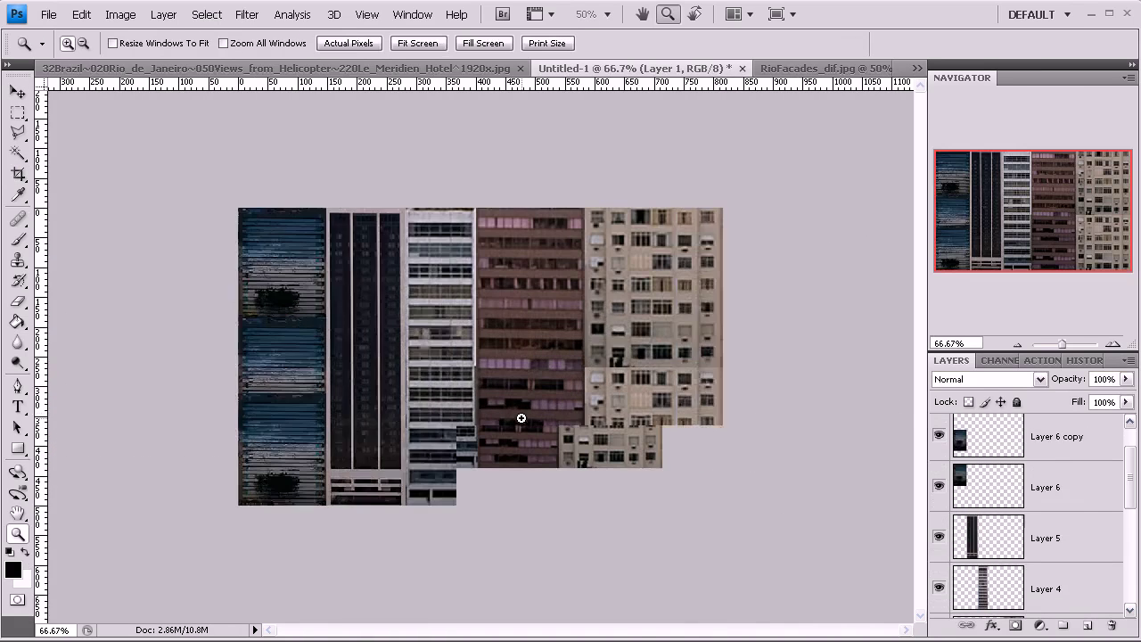
# Flatten all the facade layers into a single Background layer
pyautogui.click(1057, 437)
pyautogui.rightClick(1061, 442)
pyautogui.click(981, 641)
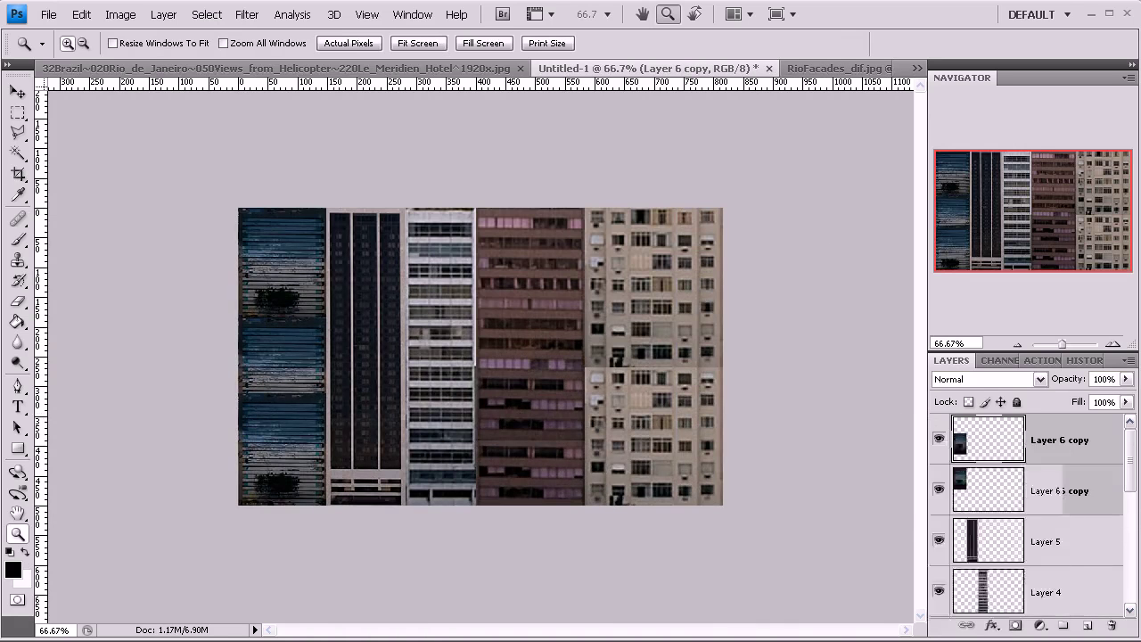
# Brighten the flattened facade strip with Brightness/Contrast, setting Brightness to 36
pyautogui.click(120, 15)
pyautogui.moveTo(148, 57)
pyautogui.click(332, 58)
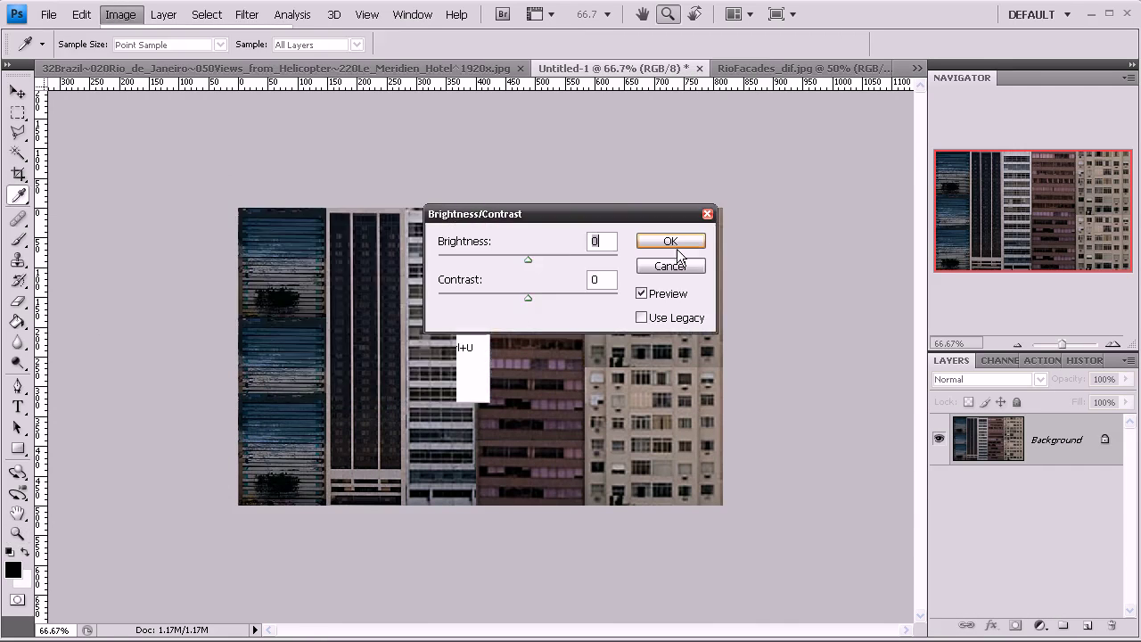
pyautogui.moveTo(556, 259); pyautogui.dragTo(549, 260)
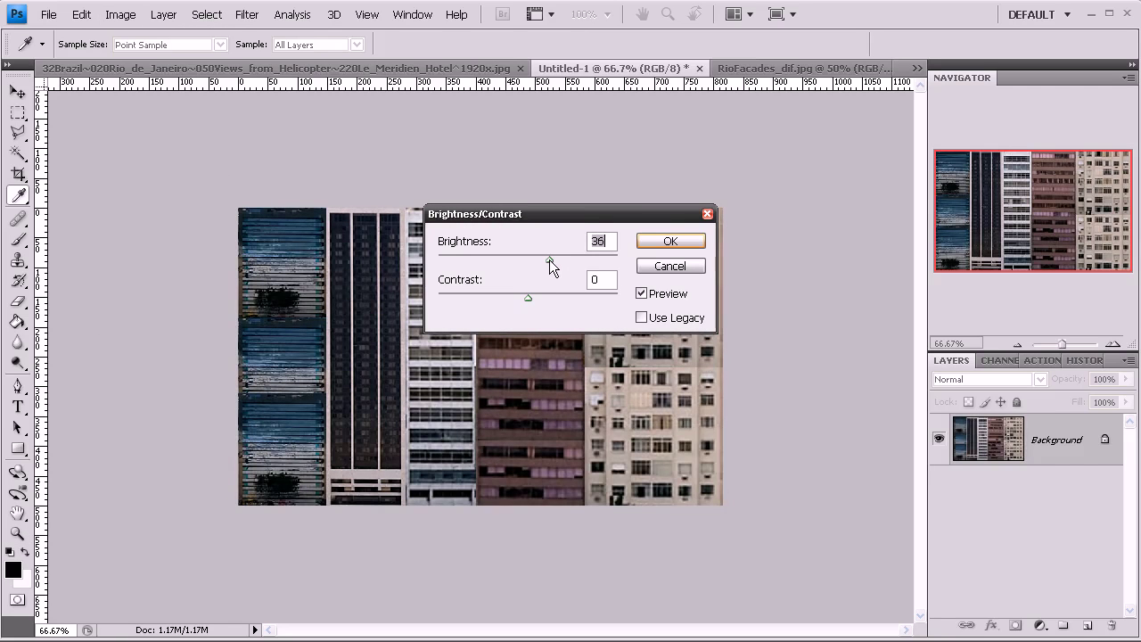
pyautogui.click(643, 247)
pyautogui.press('z')
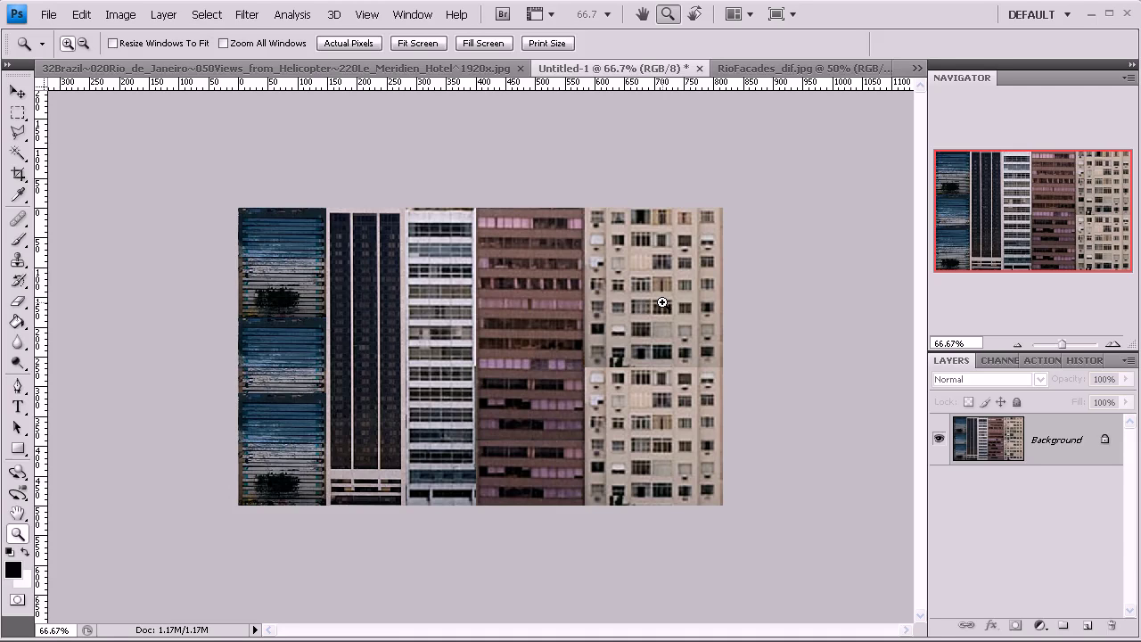
# Examine the finished facade strip in RioFacades_dif.jpg as a reference for the new texture
pyautogui.click(769, 67)
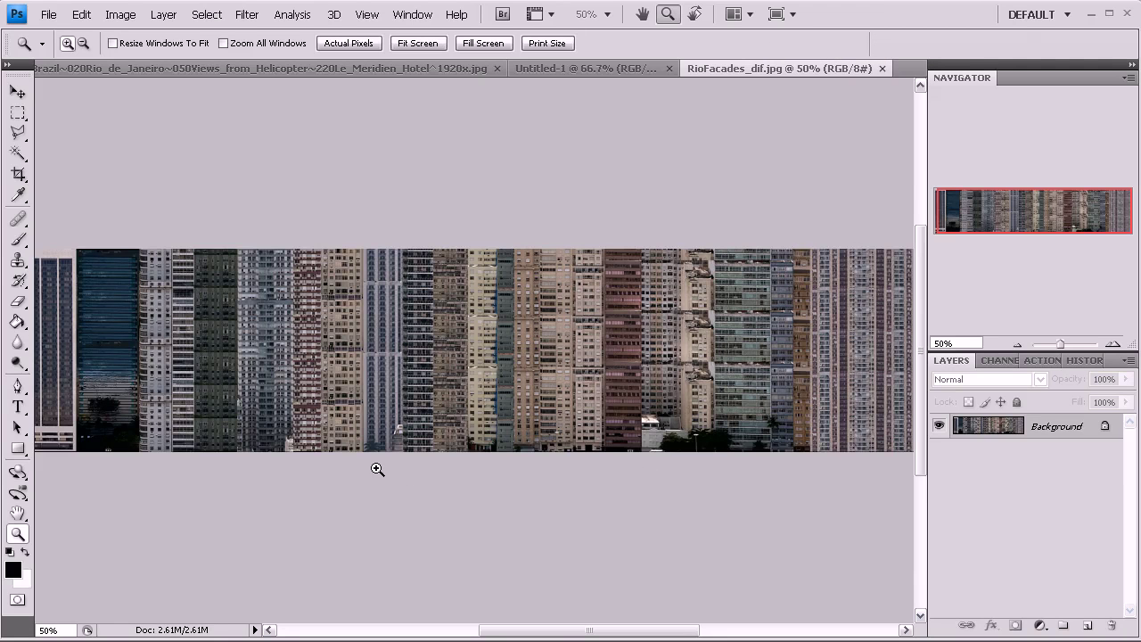
pyautogui.click(227, 69)
pyautogui.click(413, 14)
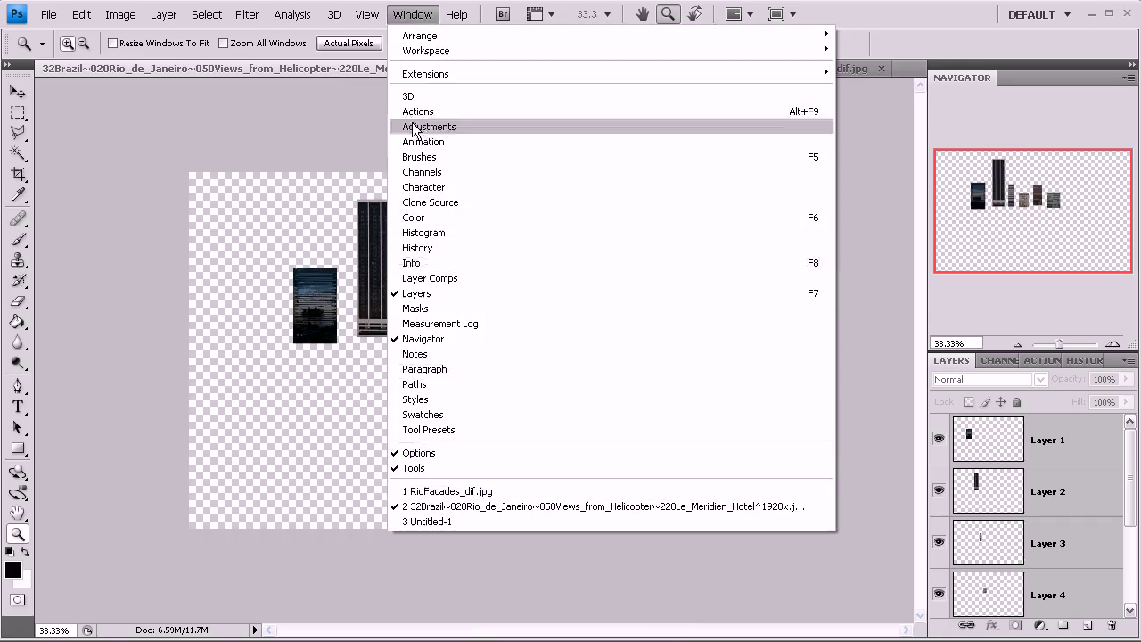
pyautogui.click(430, 493)
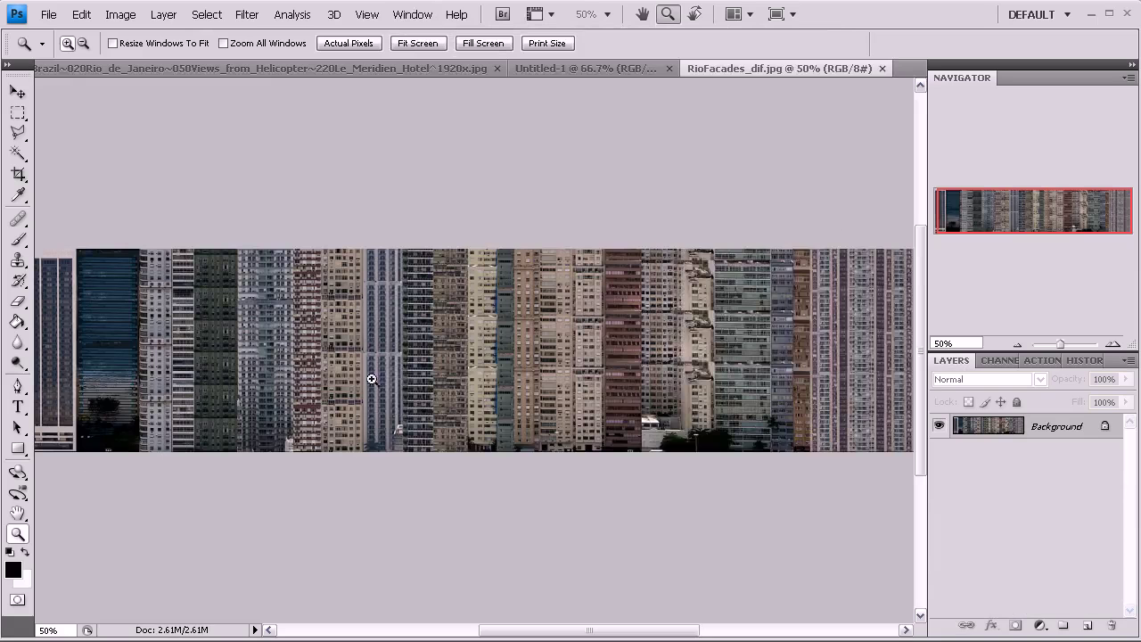
# Make the Background layer of the Rio helicopter photo visible again, then return to the Untitled-1 facade strip
pyautogui.click(429, 10)
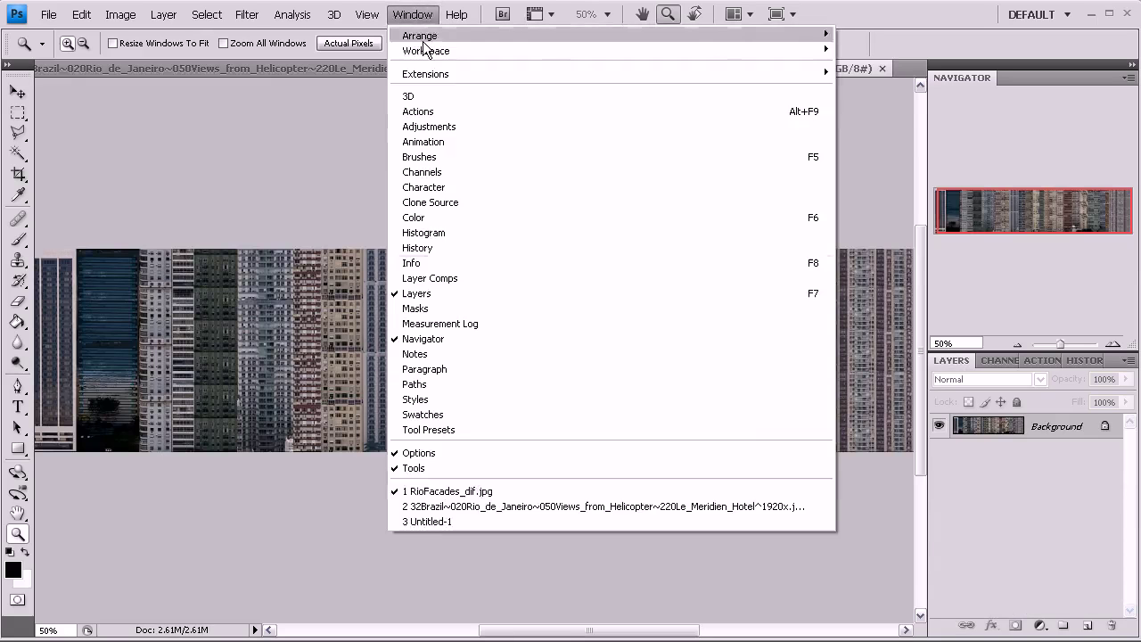
pyautogui.click(429, 508)
pyautogui.scroll(-1, 1134, 502)
pyautogui.scroll(-3, 1134, 502)
pyautogui.click(939, 590)
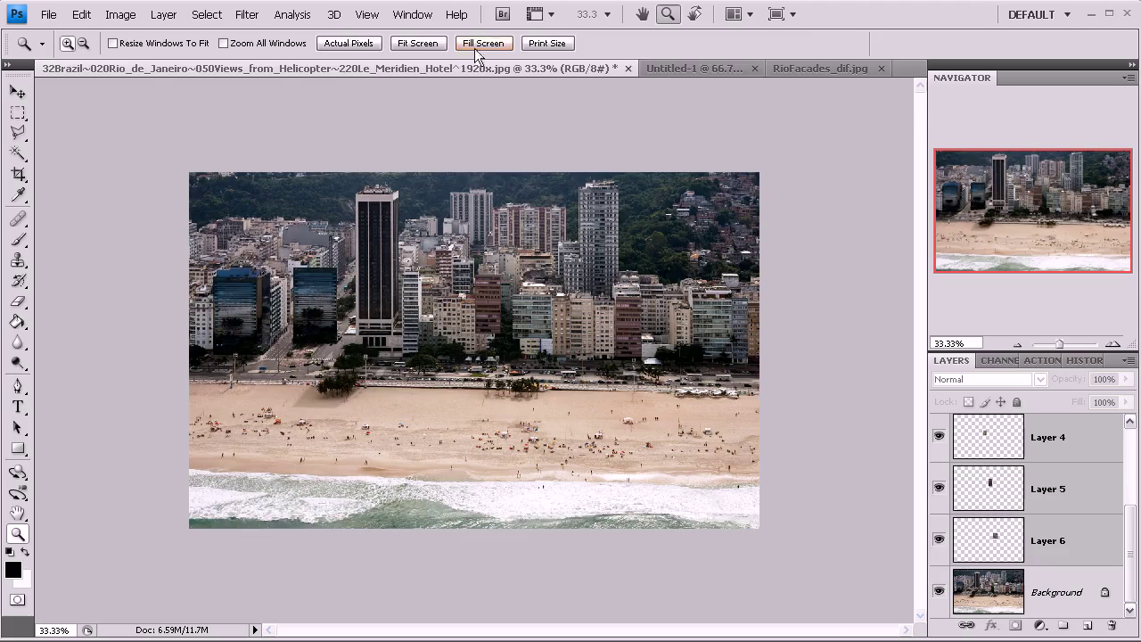
pyautogui.click(699, 68)
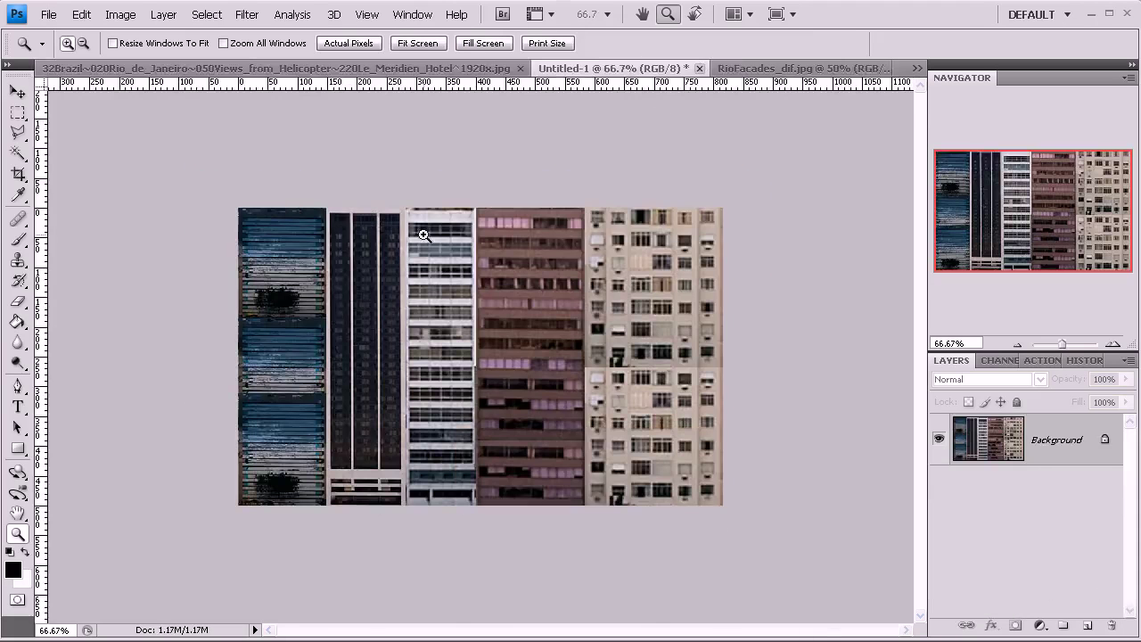